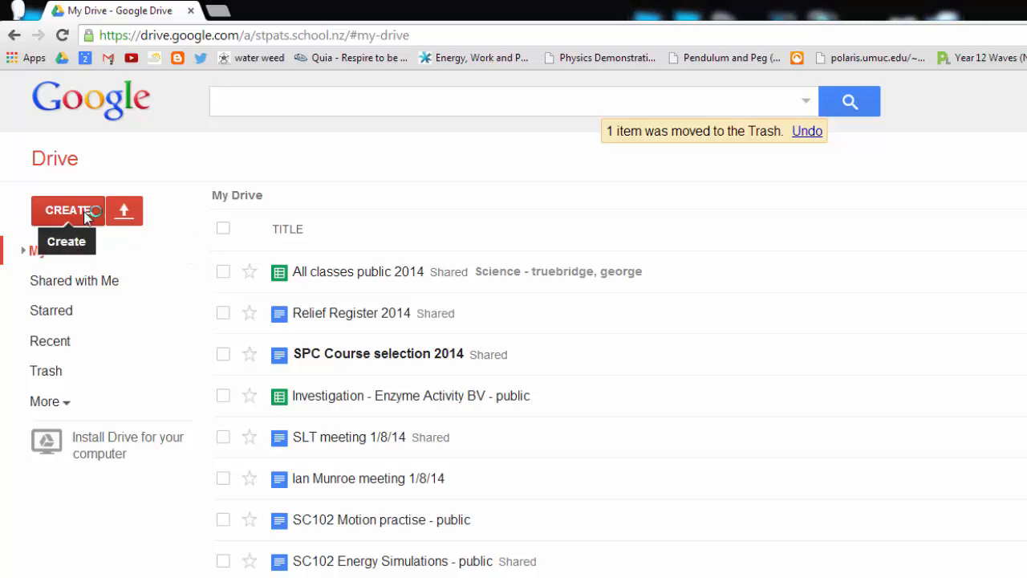
Create a new spreadsheet and enter the headings Code, First Name and Surname in A1:C1.
left_click(88, 213)
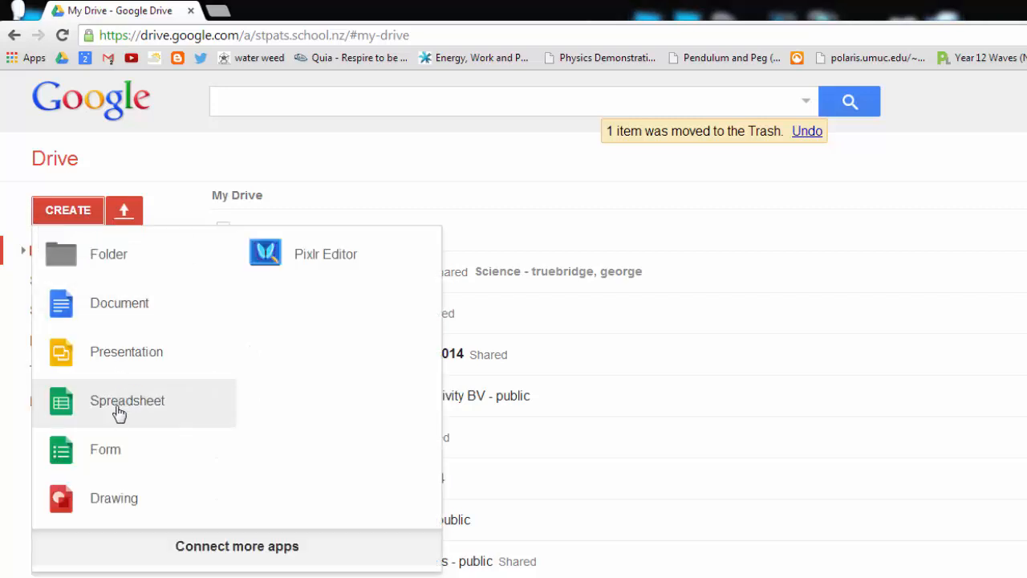
left_click(118, 413)
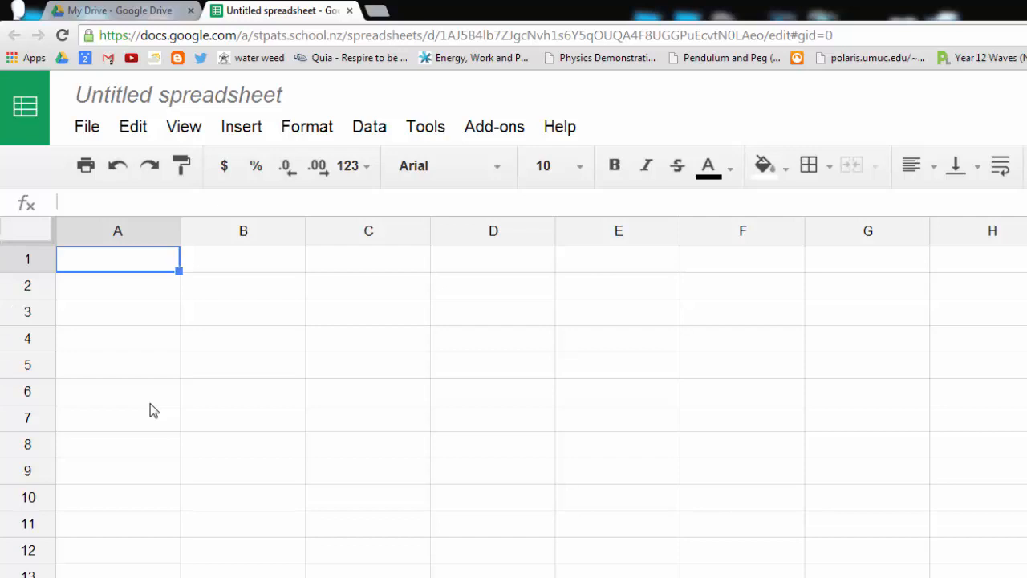
type("Code")
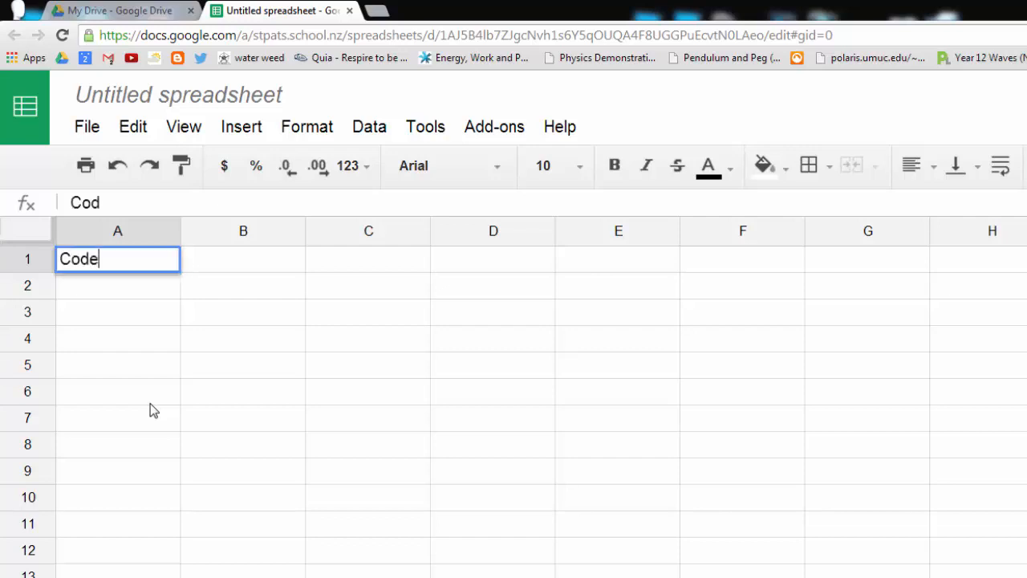
key("Tab")
type("First Name")
key("Tab")
type("Surname")
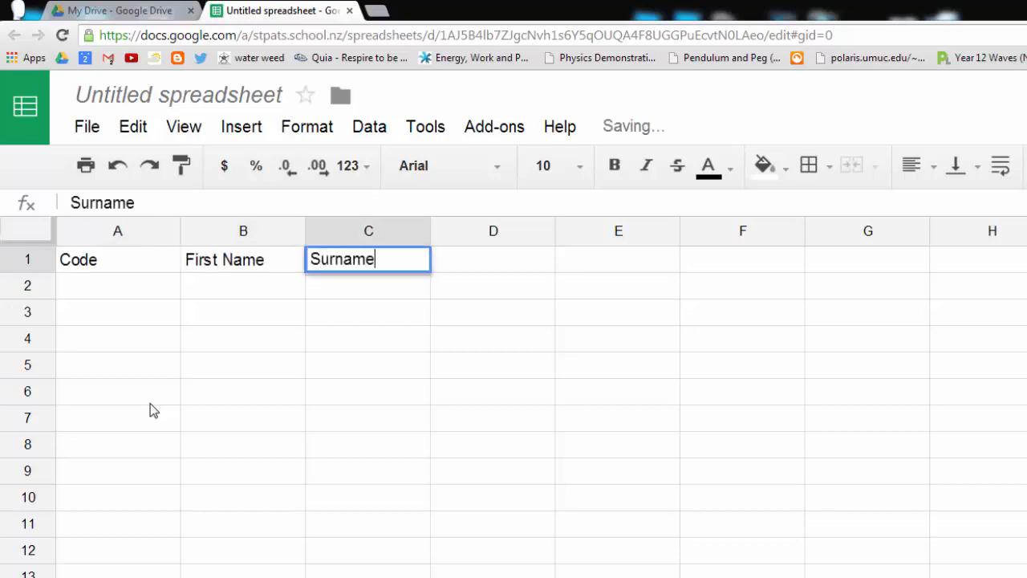
key("Return")
Fill the First Name and Surname columns in rows 2 to 4 with Albert Einstein, Rosalind Franklin and James Maxwell.
key("Tab")
type("Albert")
key("Tab")
type("Einstein")
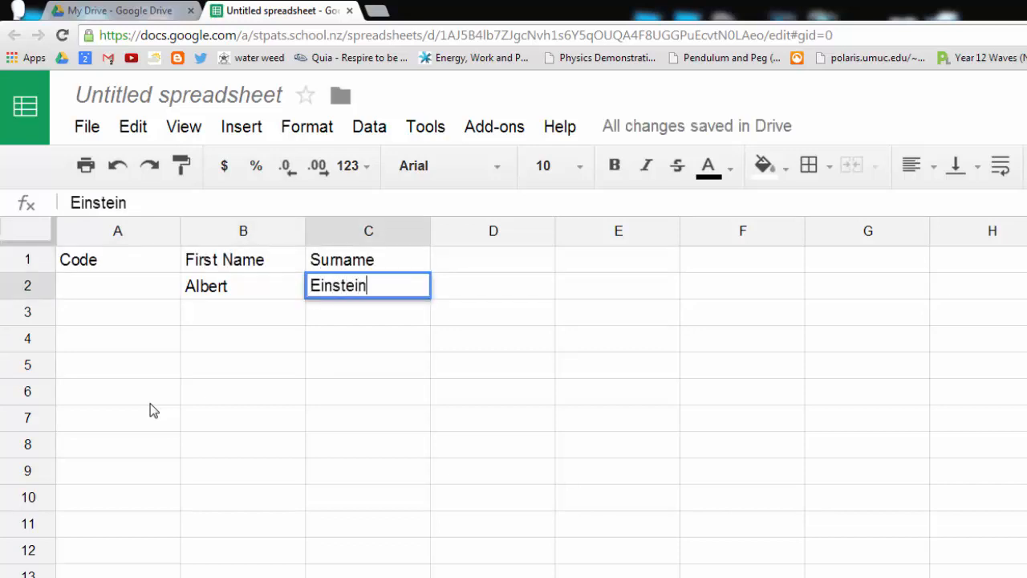
key("Return")
type("Rosalind")
key("Tab")
type("Franklin")
key("Return")
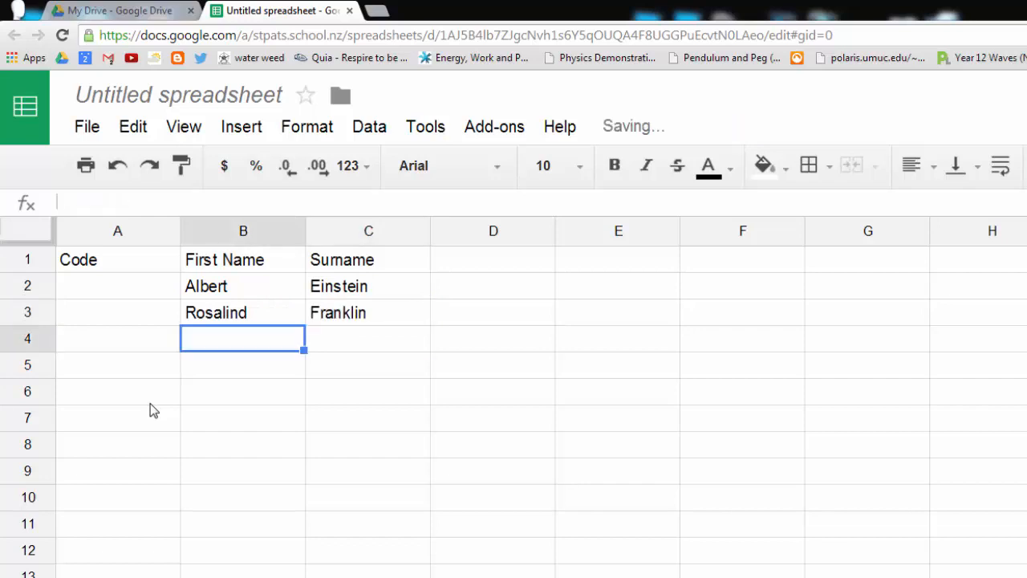
type("James")
key("Tab")
type("Maxwell")
key("Return")
Add the heading URL in D1 and enter the codes fgh3, awsd3 and fdg4 in A2:A4.
type("URL")
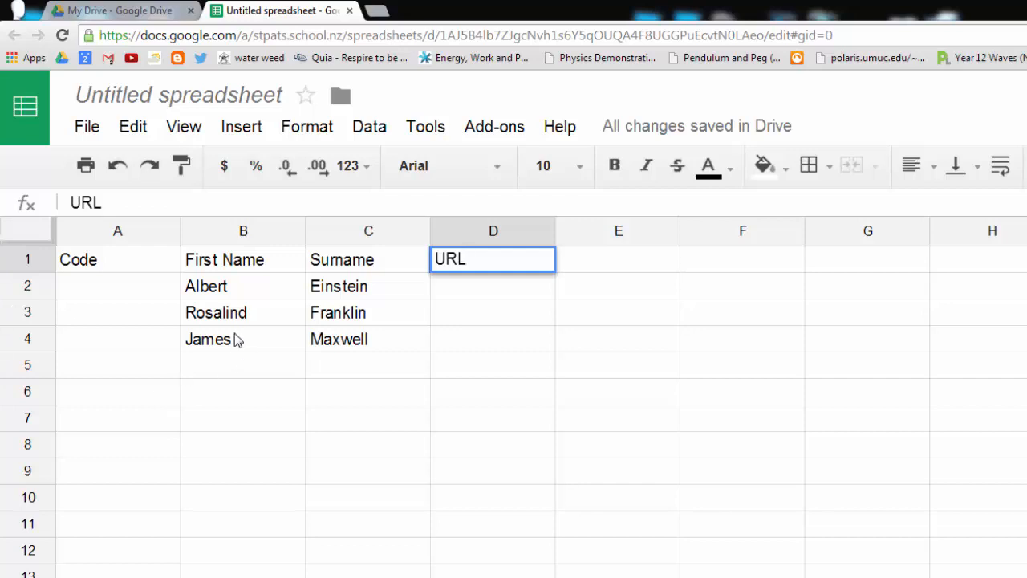
left_click(121, 294)
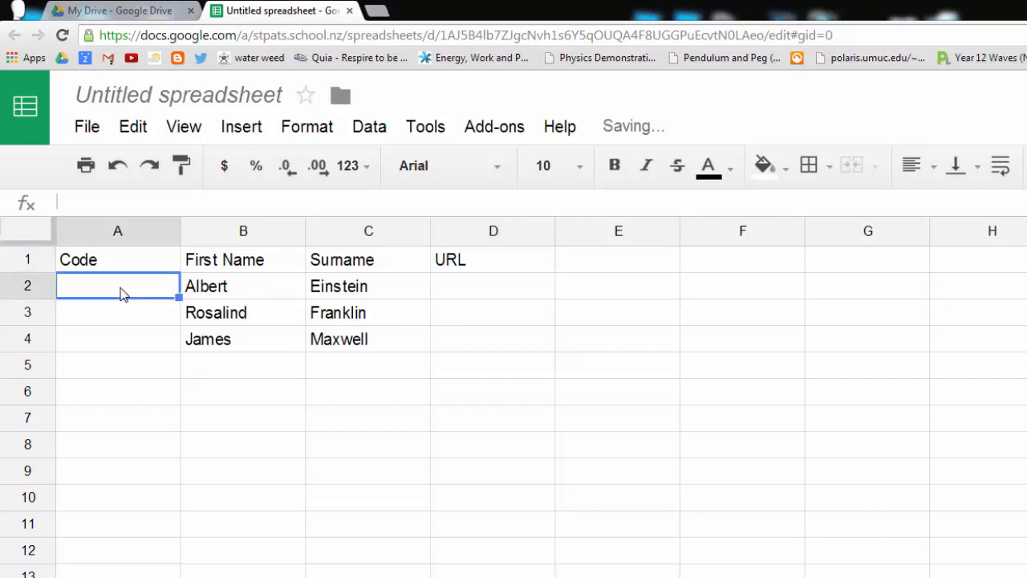
type("fgh3")
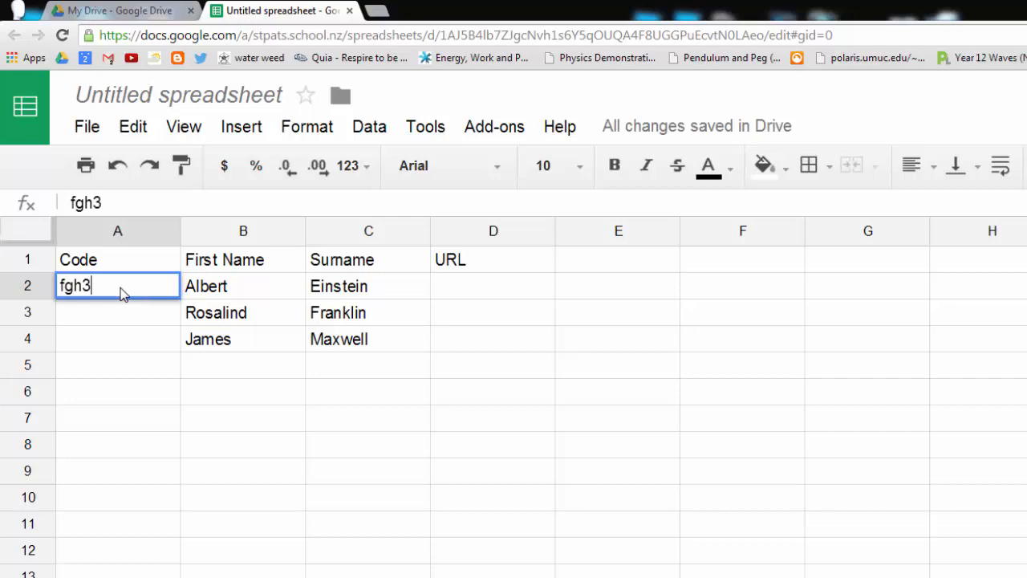
key("Return")
type("awsd3")
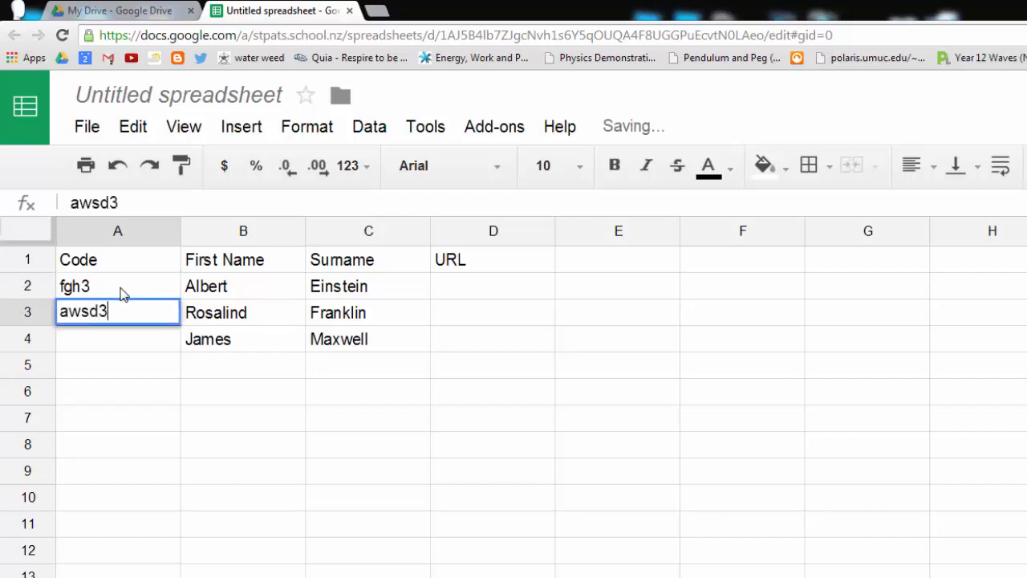
key("Return")
type("fdg4")
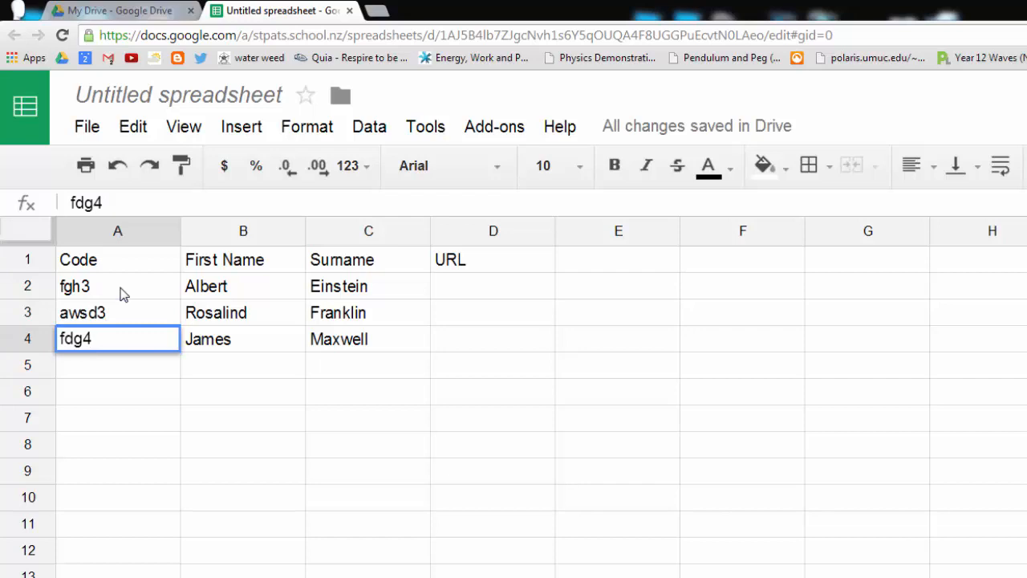
Paste the prepared query URL formula into D2 and check its references to the Code heading in A1 and the code in A2.
key("Up")
key("Up")
key("Right")
key("Right")
key("Right")
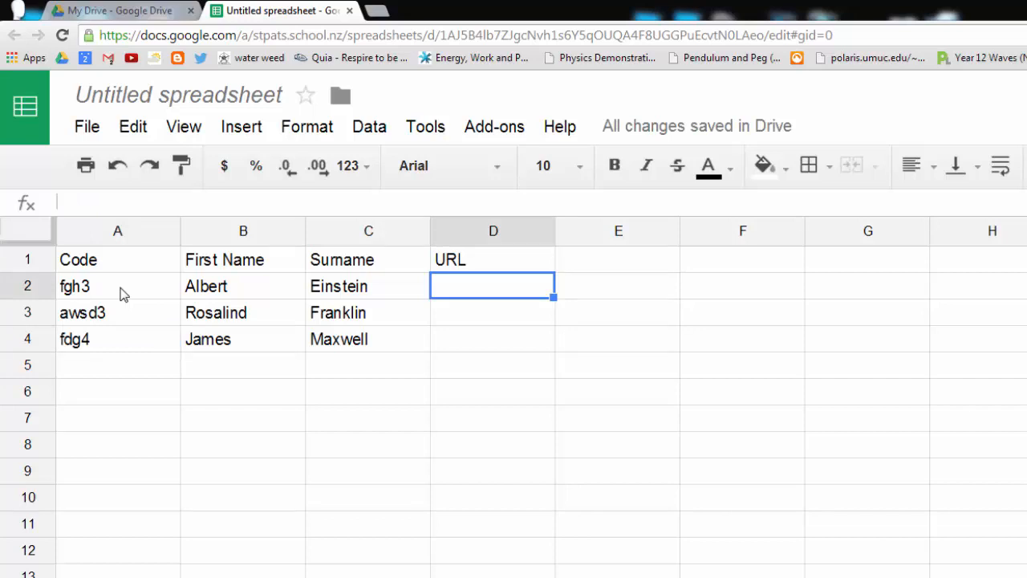
key("ctrl+v")
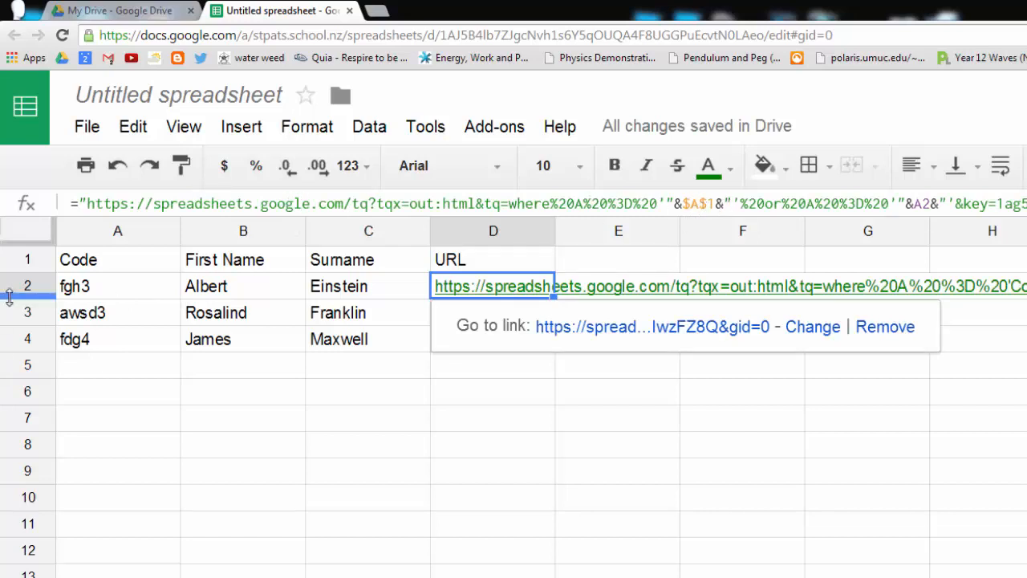
left_click(124, 264)
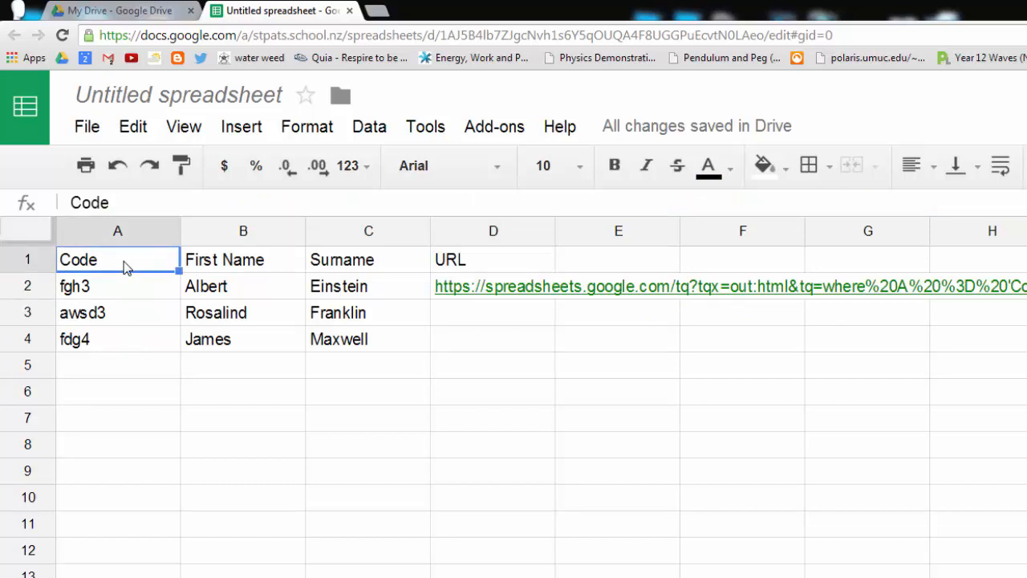
left_click(482, 285)
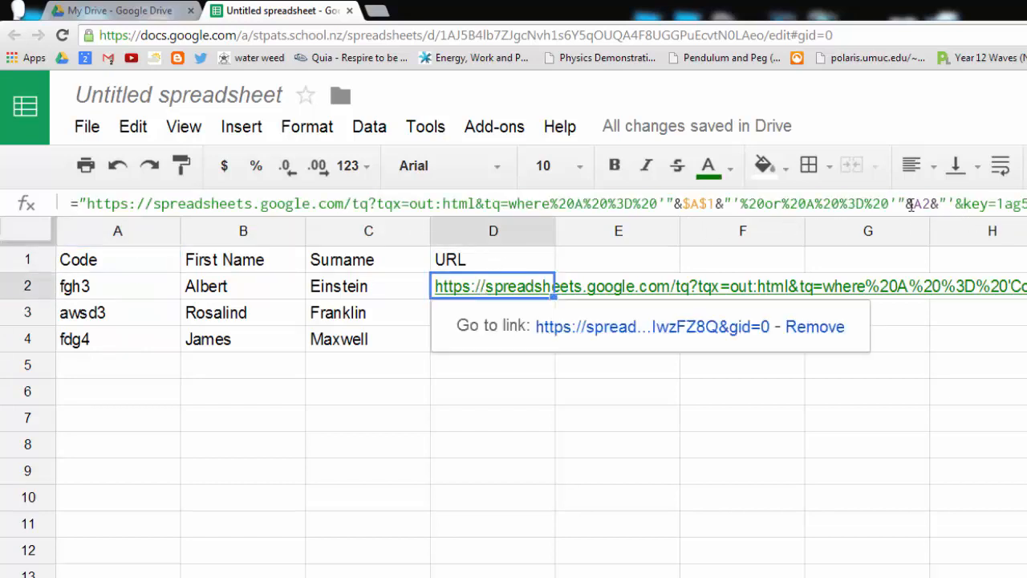
left_click(95, 287)
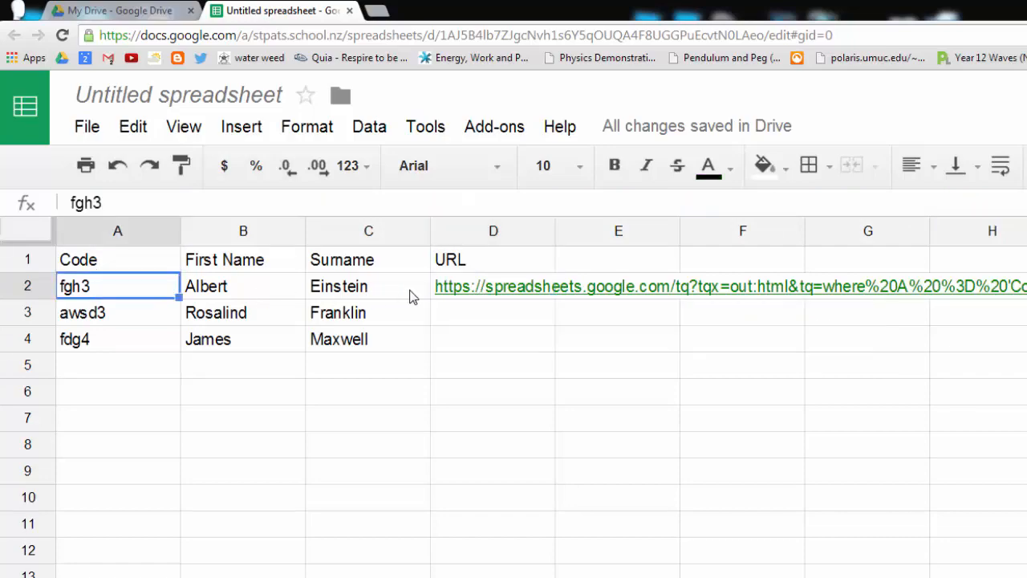
left_click(267, 255)
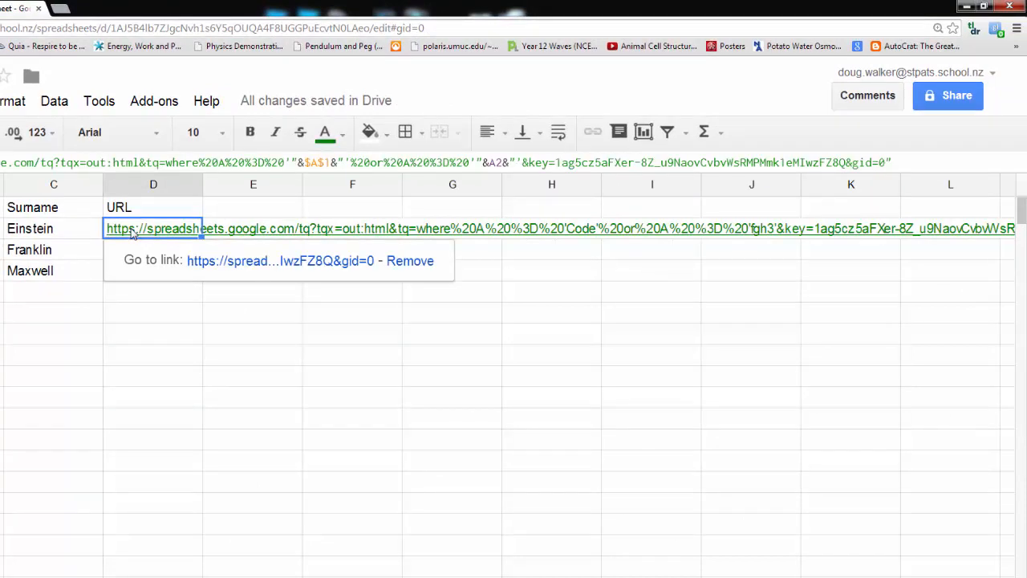
Change the spreadsheet's sharing visibility to Anyone with the link.
left_click(947, 96)
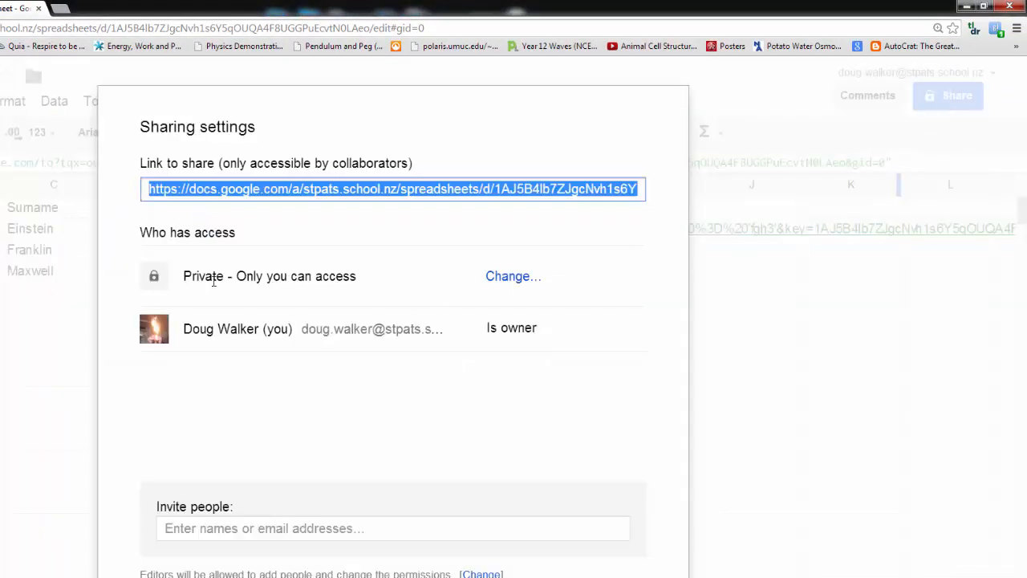
left_click(511, 277)
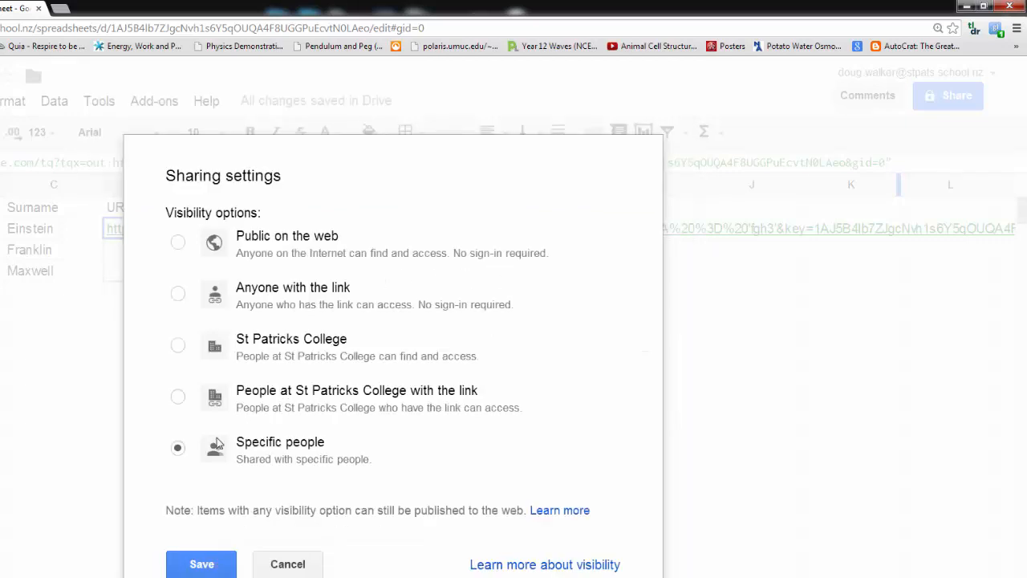
left_click(178, 294)
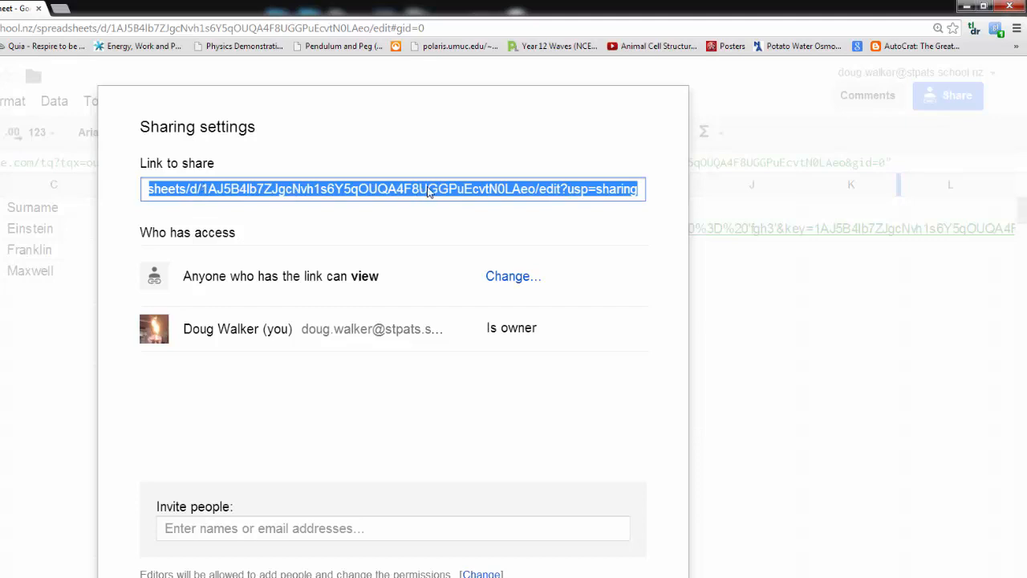
Copy the spreadsheet's ID from between "/d/" and "/edit" in the sharing link and close the sharing settings.
left_click(193, 191)
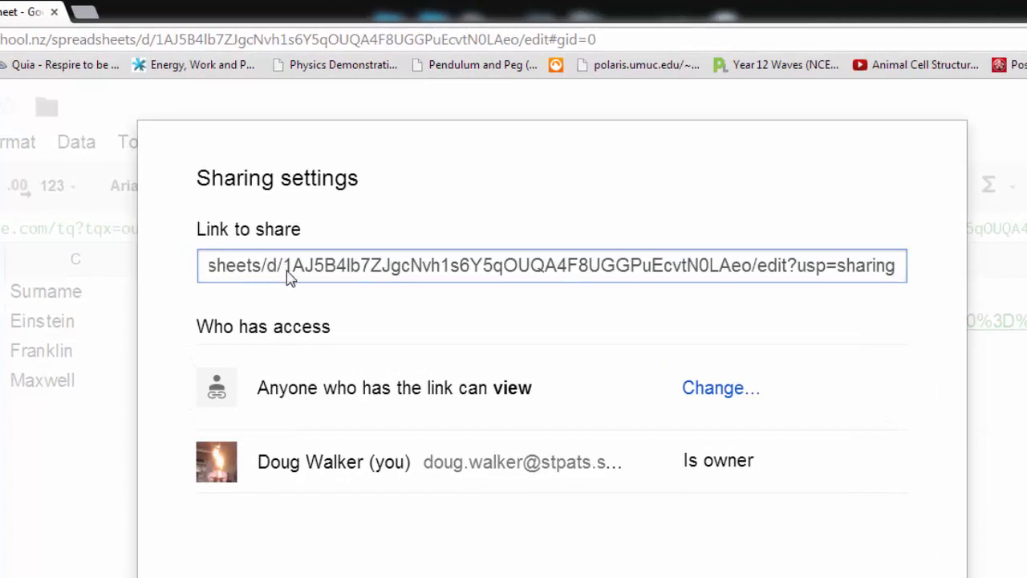
left_click_drag(285, 269, 751, 267)
key("ctrl+c")
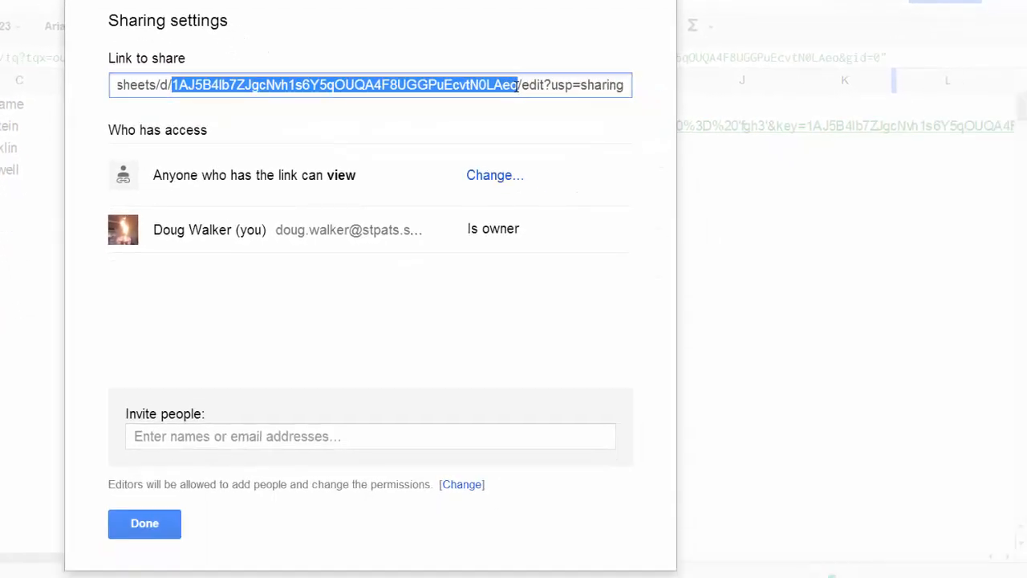
left_click_drag(516, 84, 509, 94)
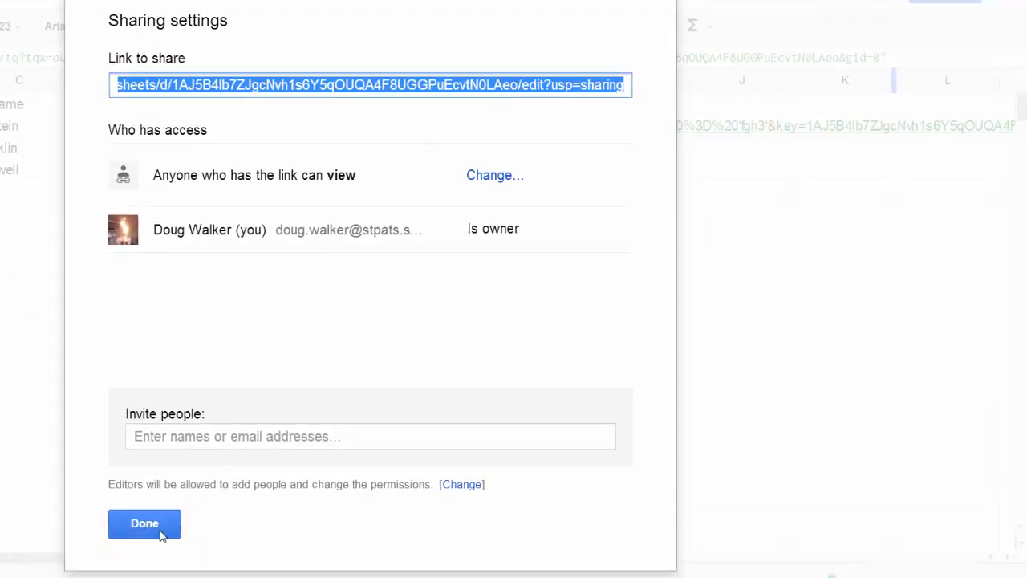
left_click(161, 534)
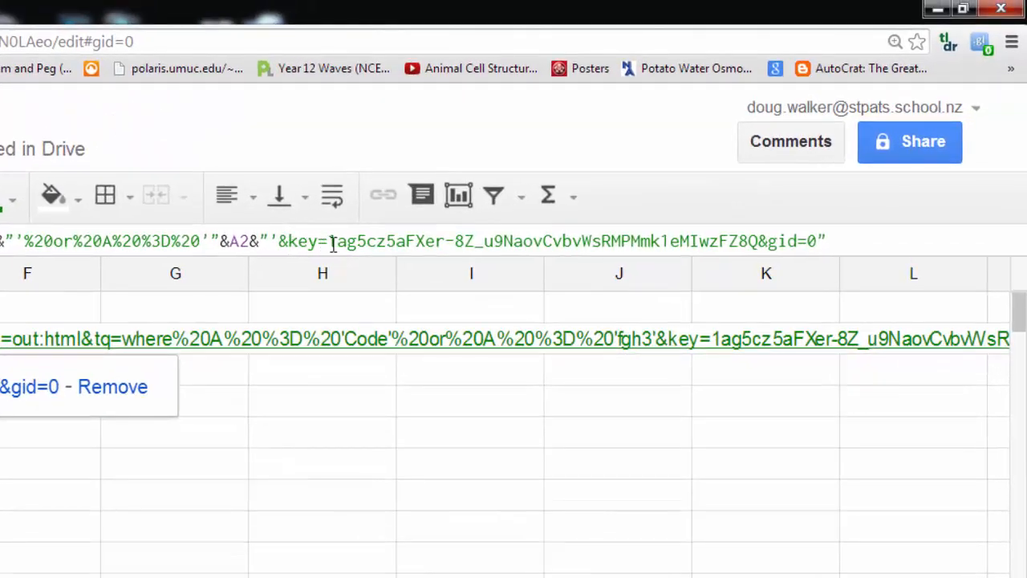
Replace the value after "key=" in the D2 formula with the copied spreadsheet ID.
left_click_drag(329, 241, 758, 234)
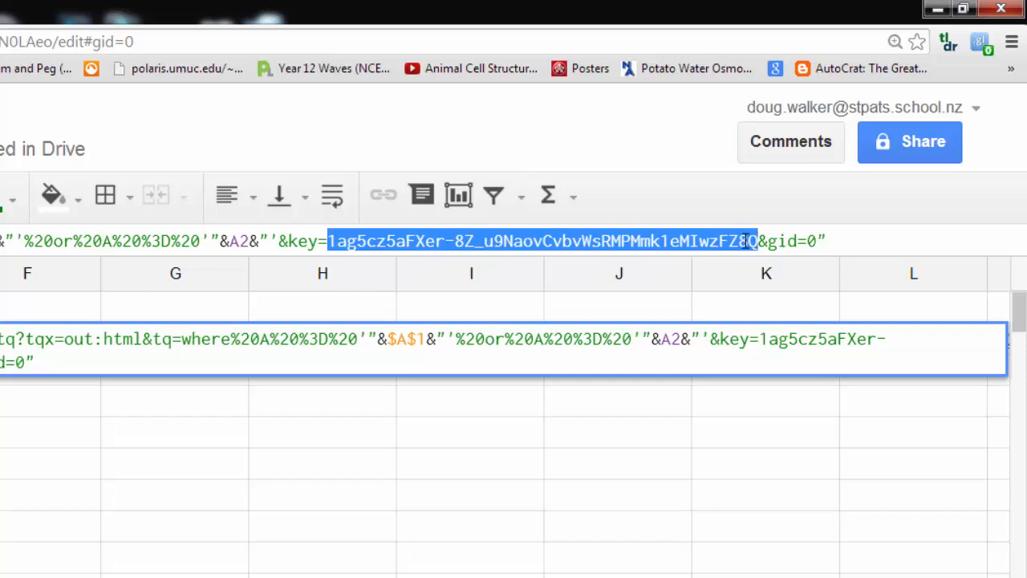
key("ctrl+v")
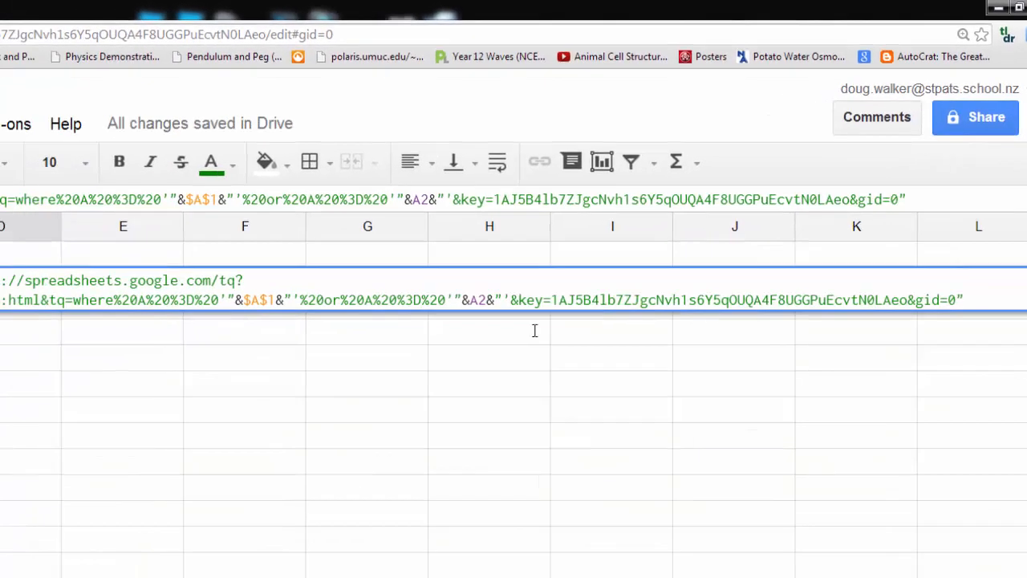
key("Return")
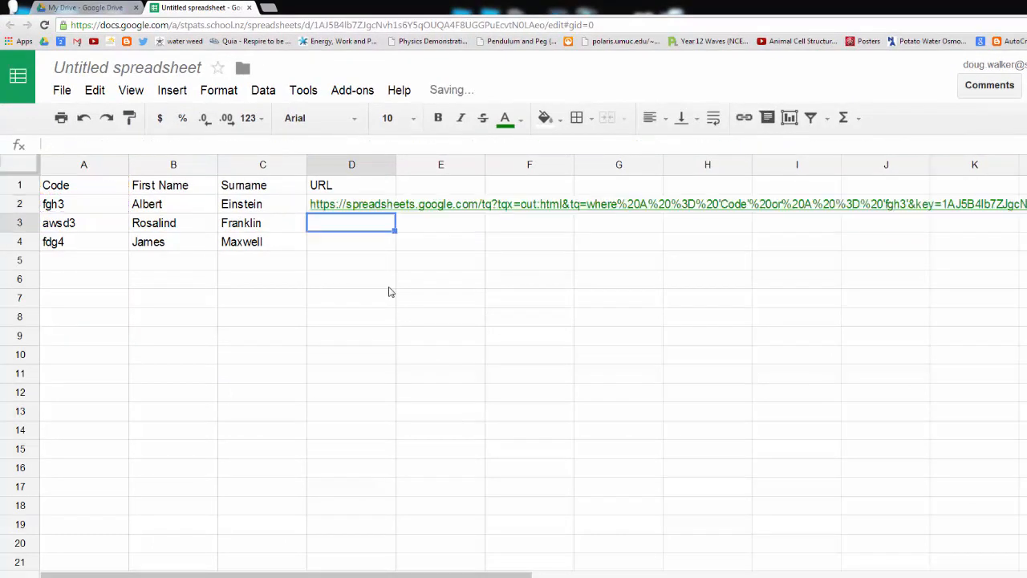
Open the link in D2 to check the row it returns, and close the result page.
left_click(358, 210)
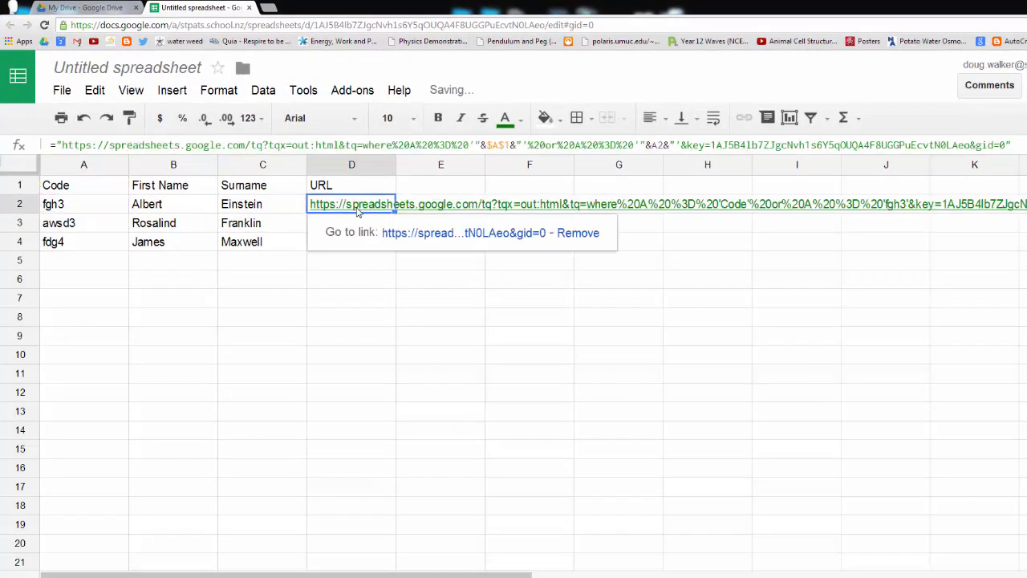
left_click(397, 233)
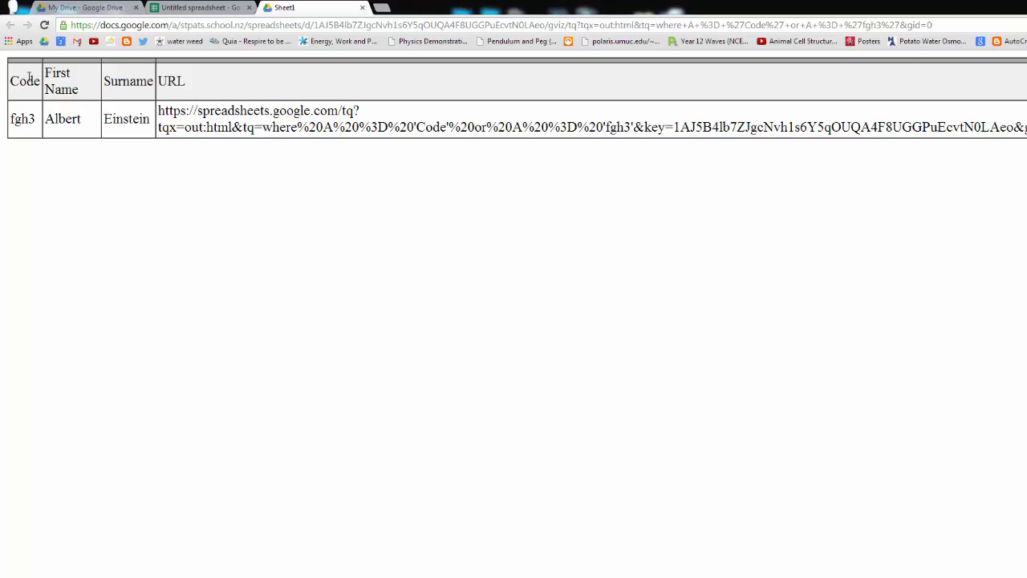
left_click(361, 7)
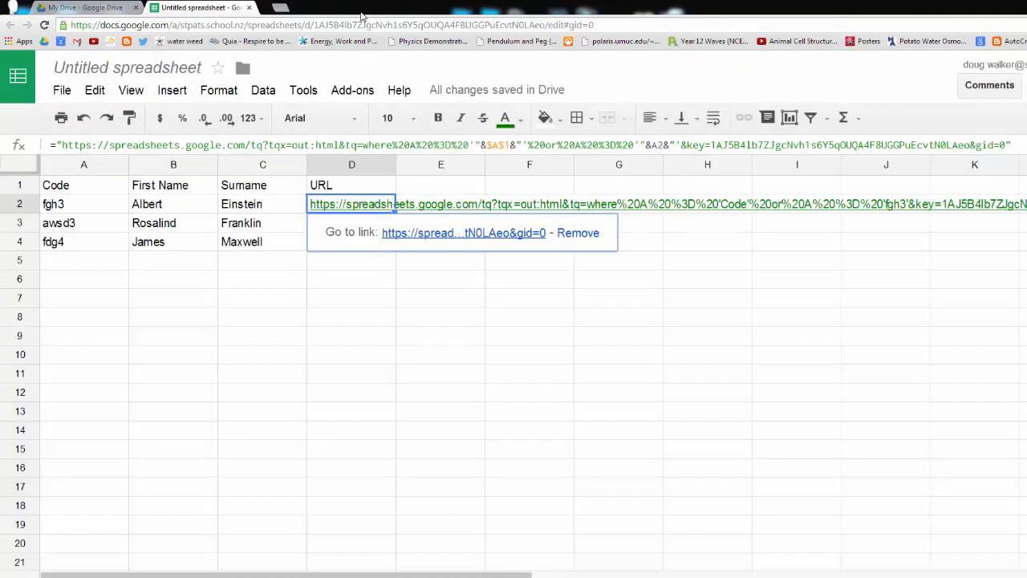
left_click(337, 305)
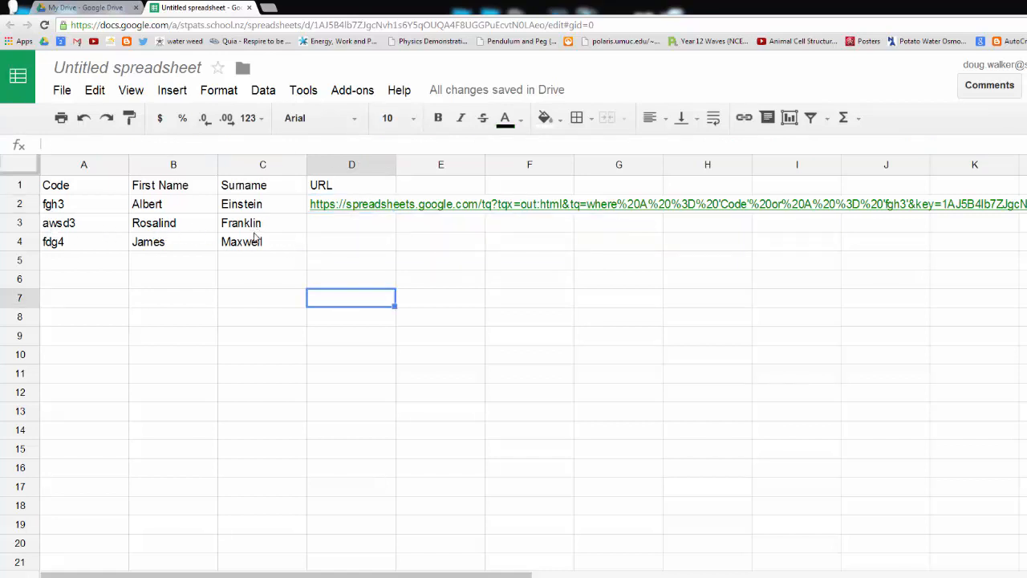
Copy the URL formula from D2 into D3:D4 and select D3 to check its link.
left_click(341, 208)
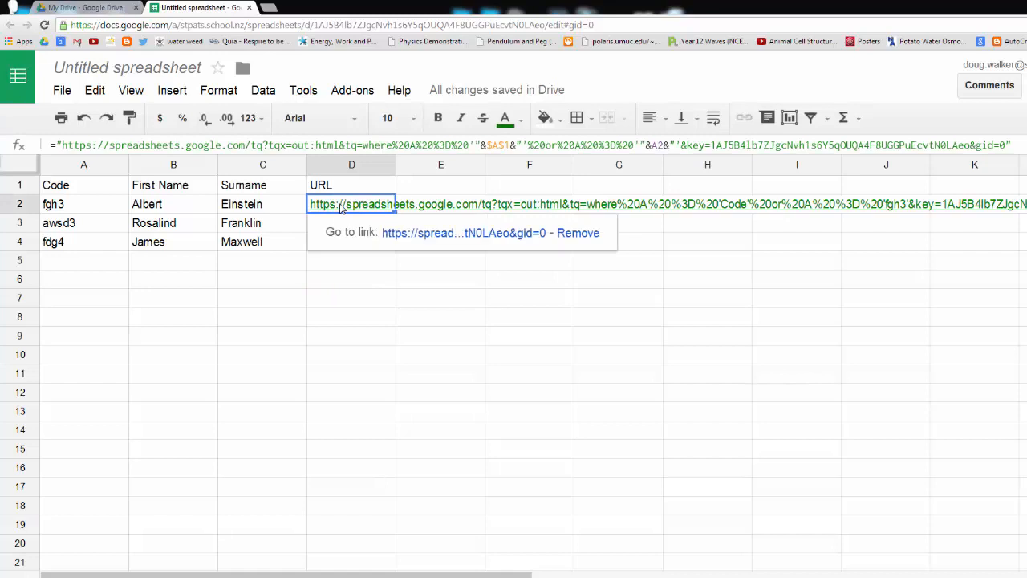
left_click(348, 316)
left_click_drag(337, 227, 337, 245)
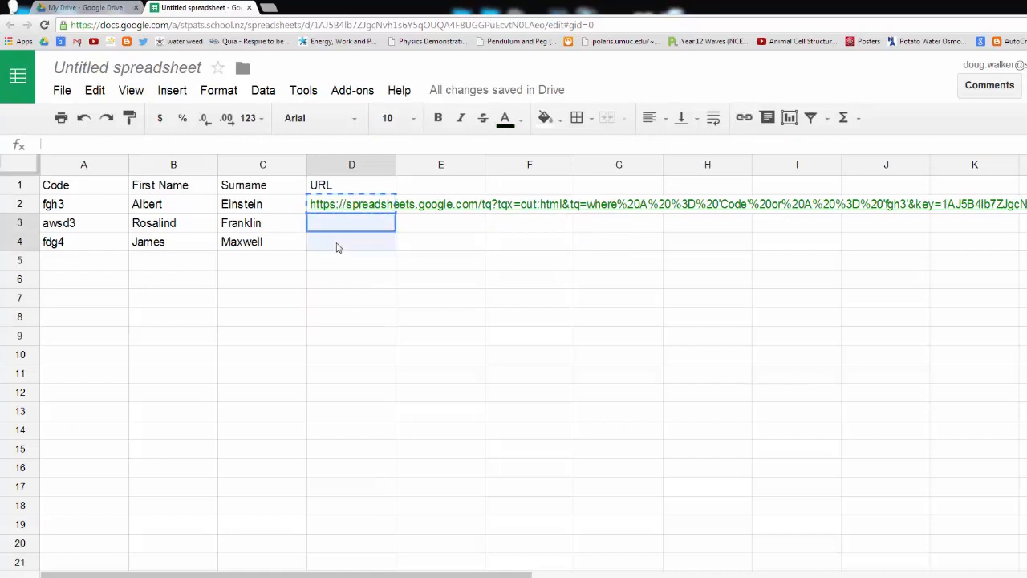
key("ctrl+v")
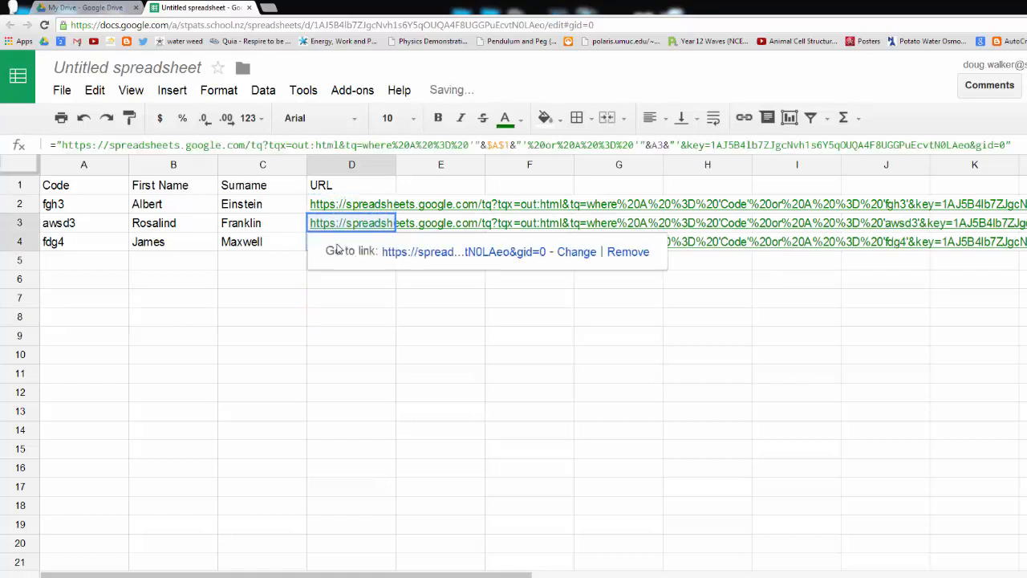
left_click(332, 338)
left_click(334, 225)
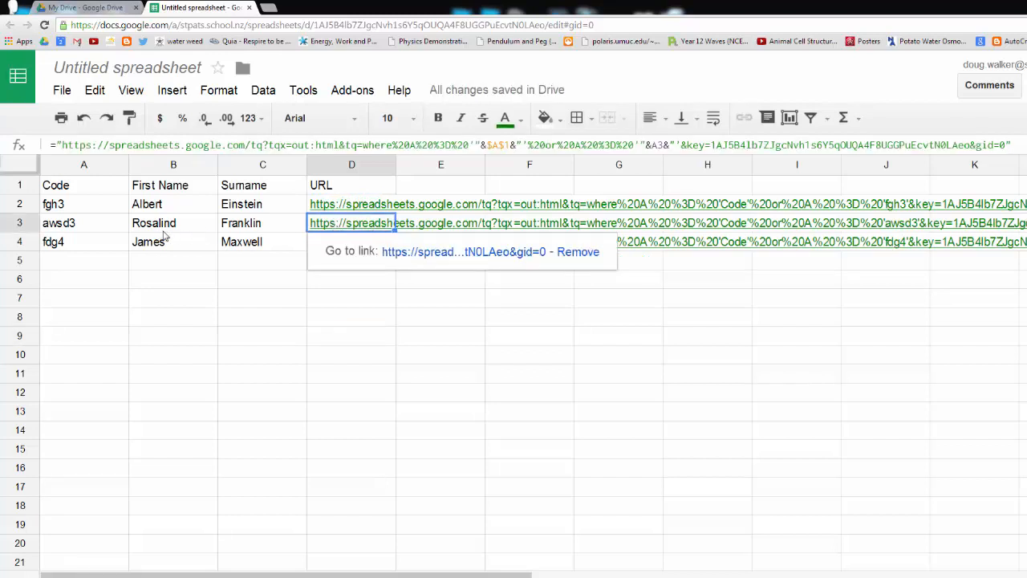
Open the link in D3 to check the row it returns, and close the result page.
left_click(421, 254)
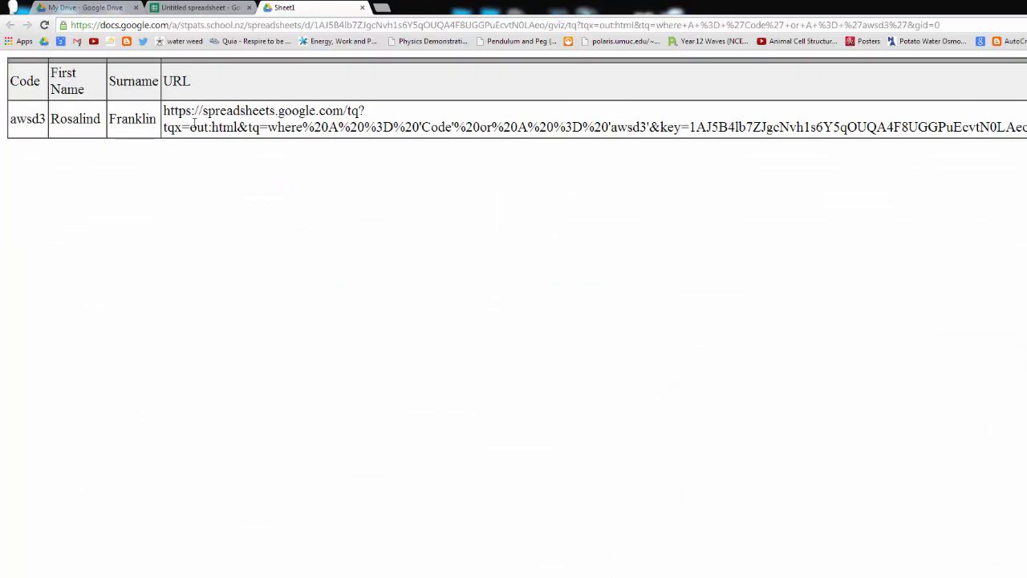
left_click(361, 8)
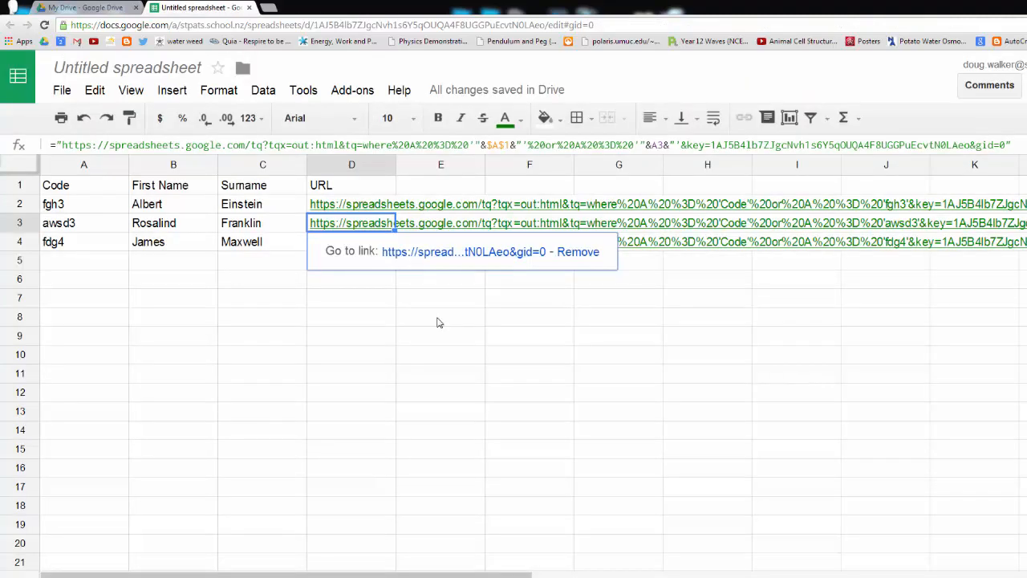
left_click(388, 320)
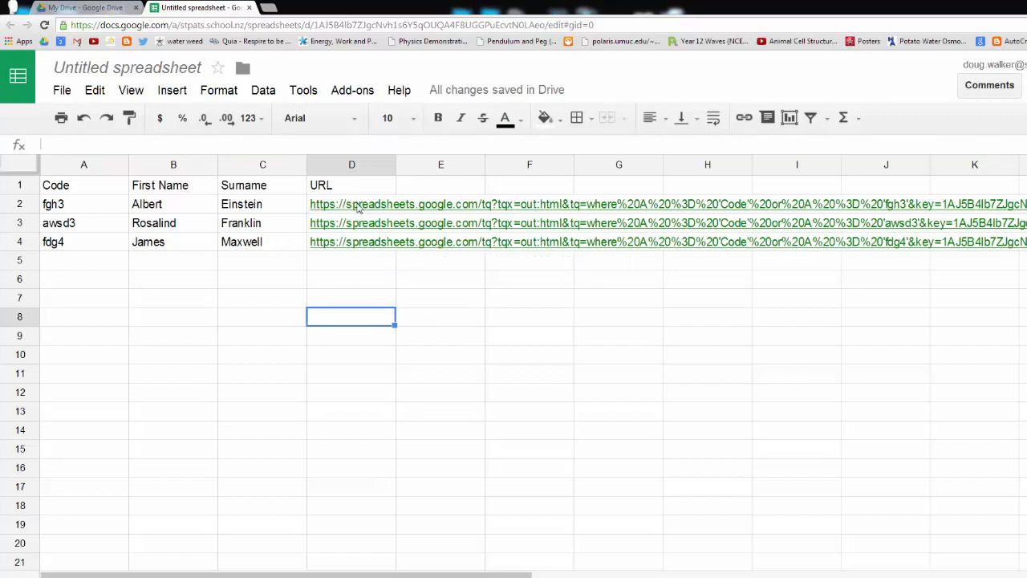
Add the column heading "Short URL" in E1.
left_click(430, 188)
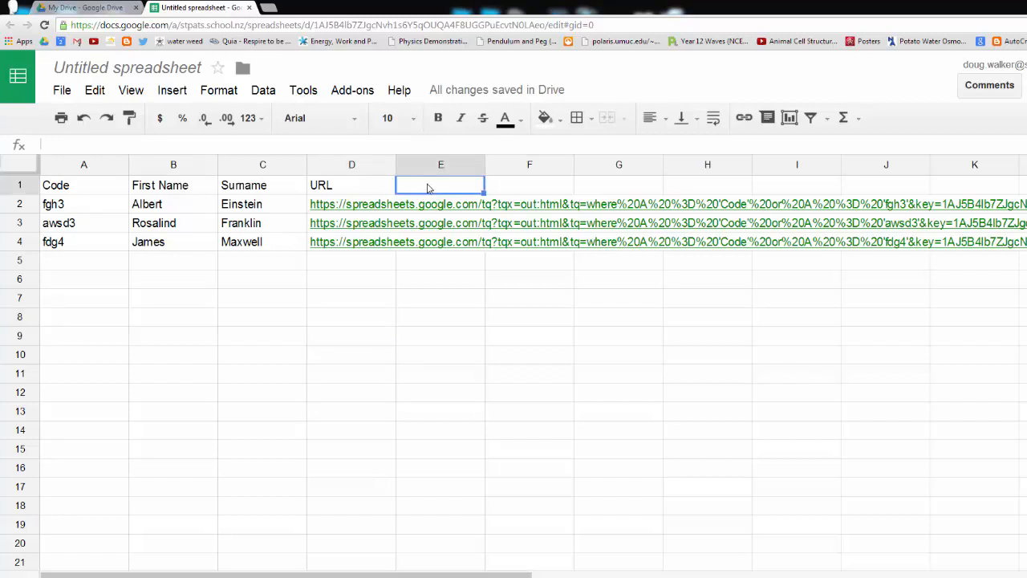
type("Short")
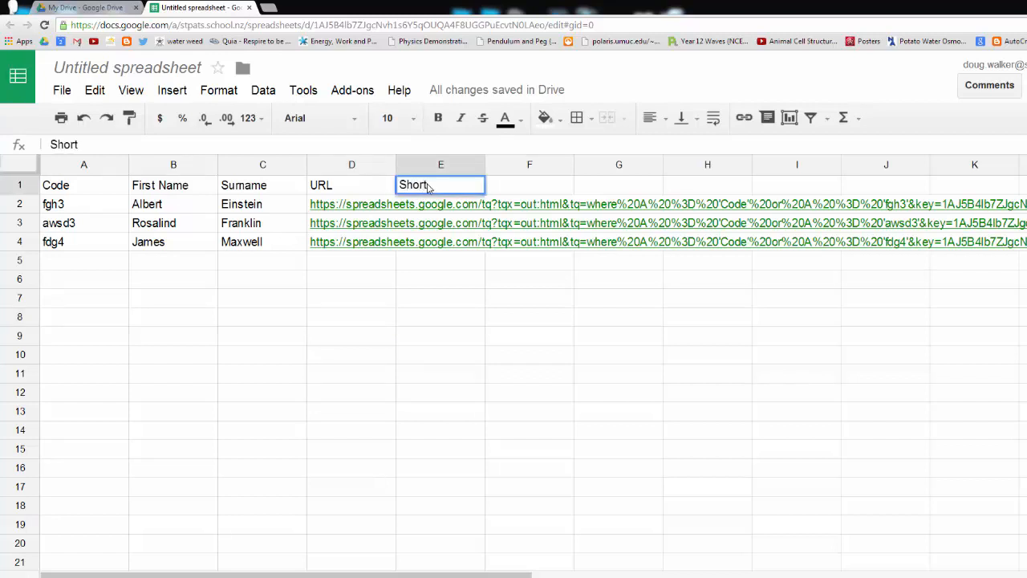
type(" URL")
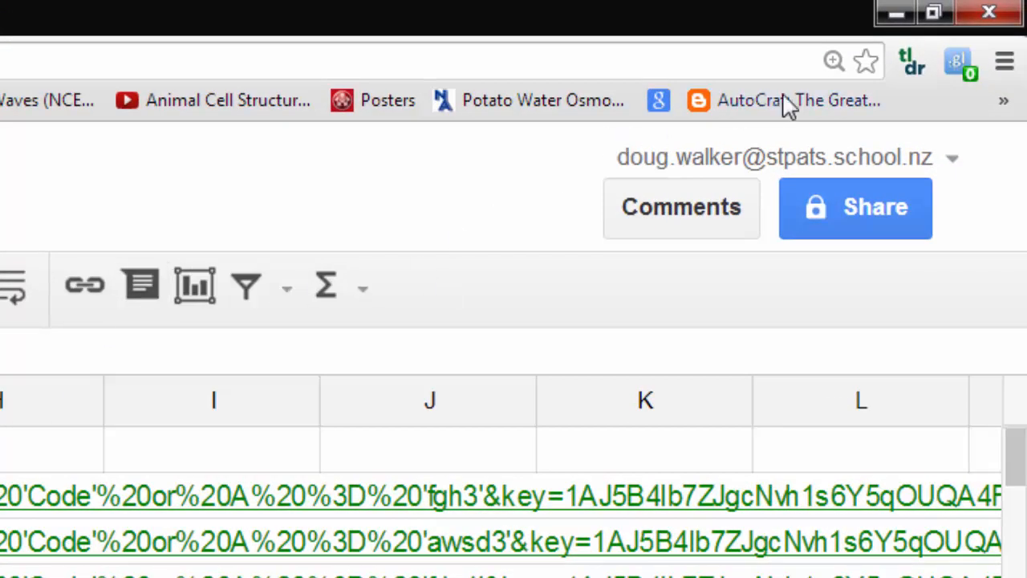
Shorten the URL from D2 with the goo.gl URL Shortener extension and paste the short link into E2.
left_click(954, 61)
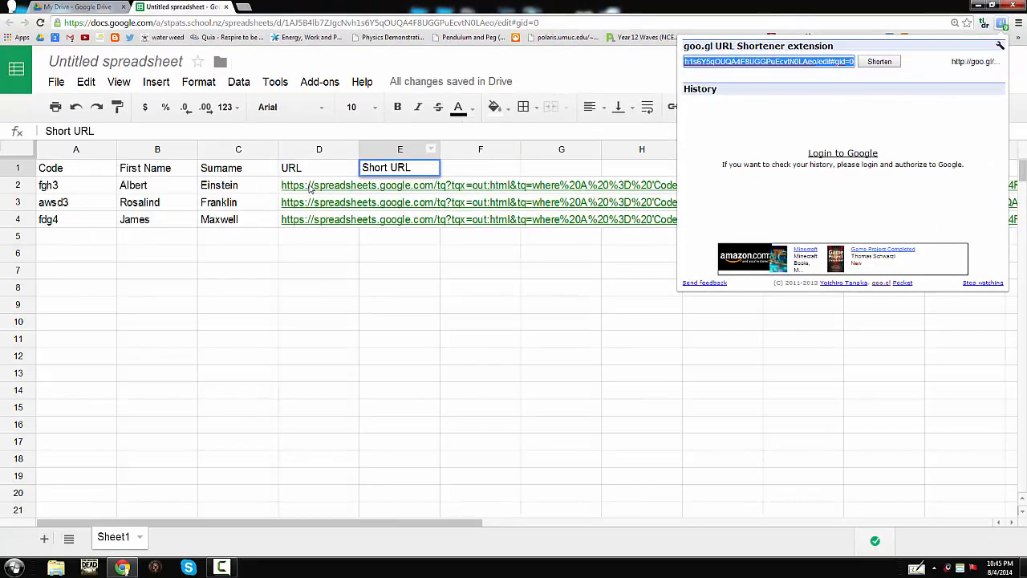
left_click(310, 187)
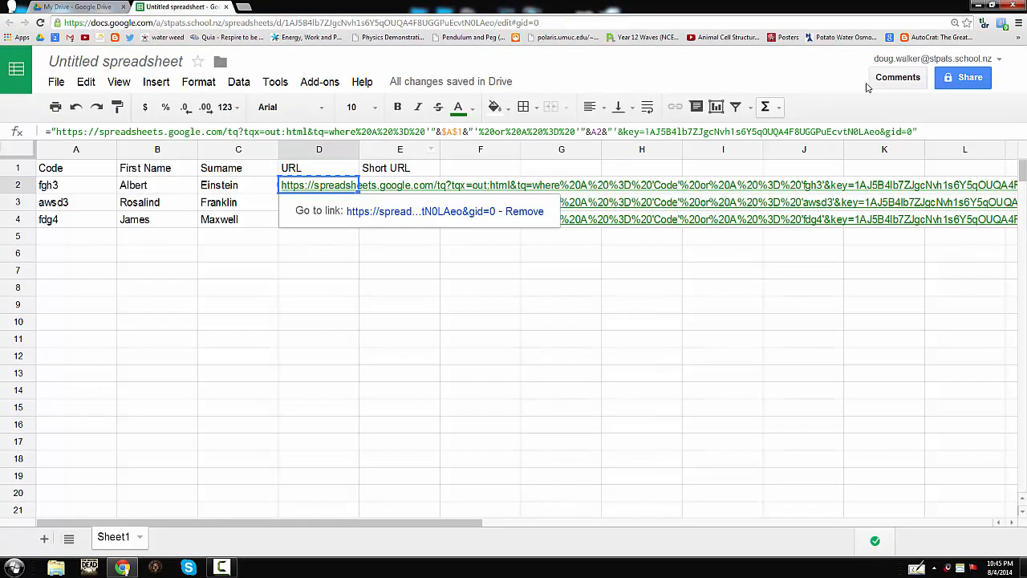
left_click(1001, 24)
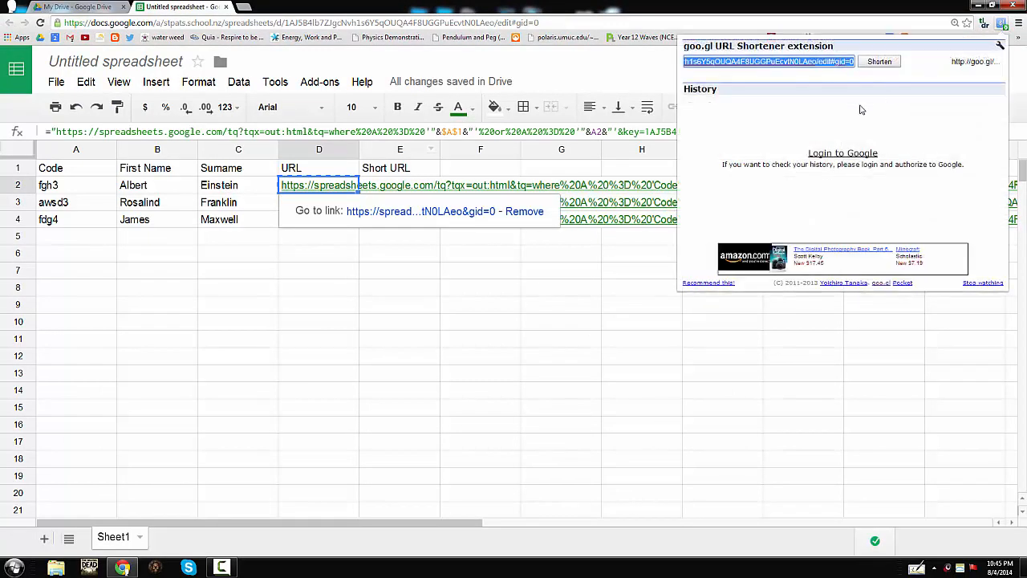
left_click(880, 62)
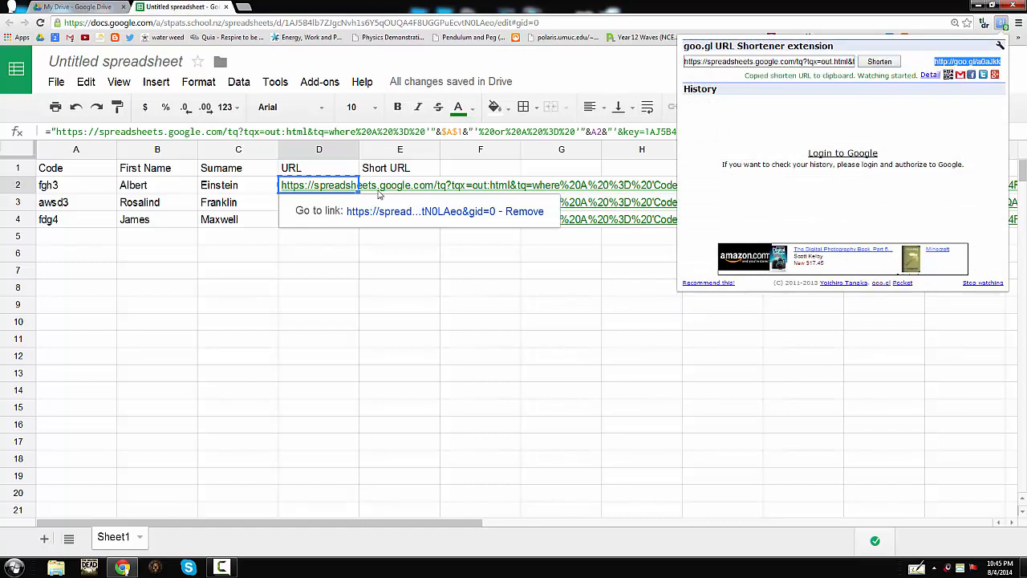
left_click(383, 191)
key("ctrl+v")
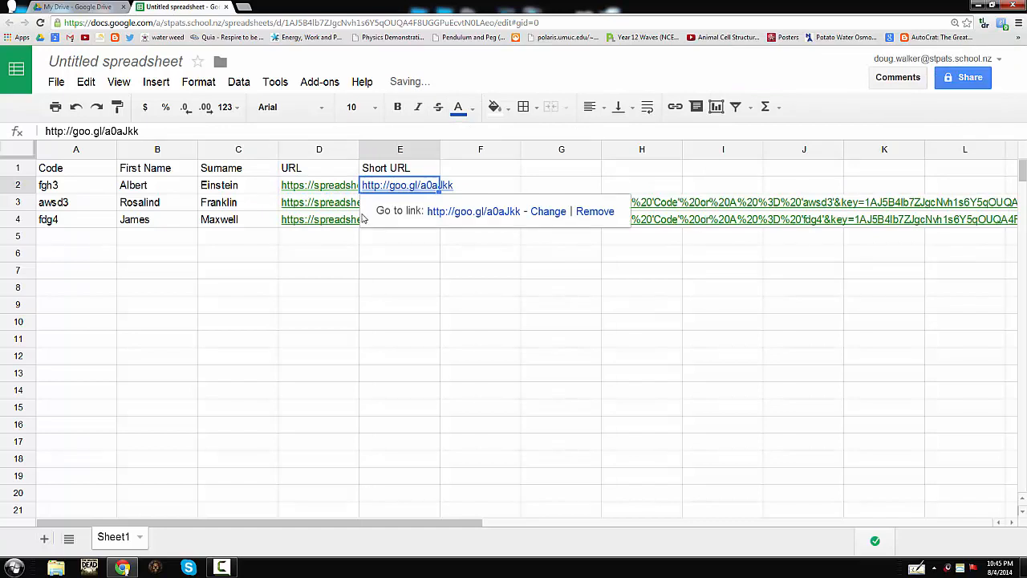
Shorten the URL from D3 with the goo.gl extension and paste the short link into E3.
left_click(326, 206)
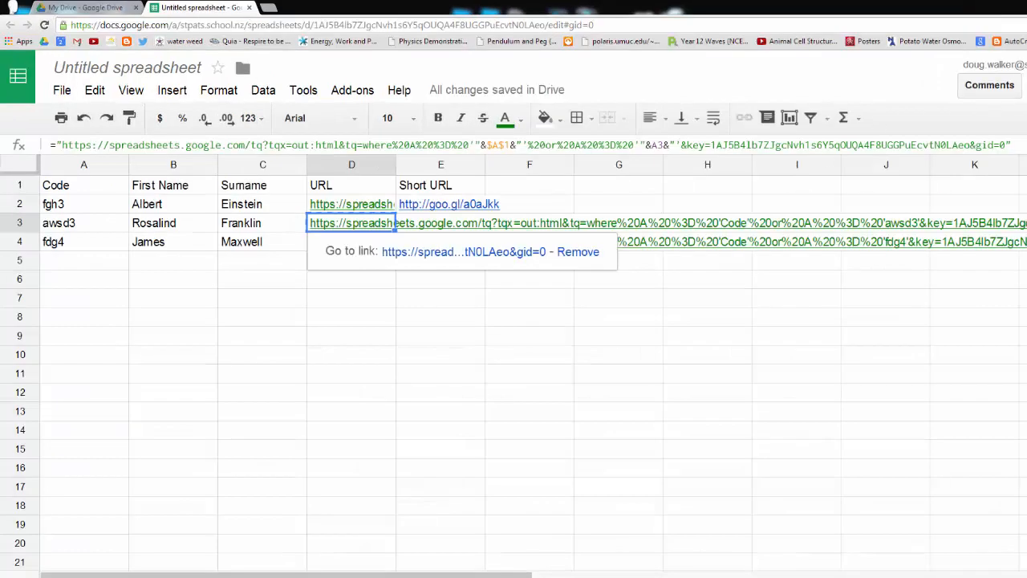
left_click(1019, 24)
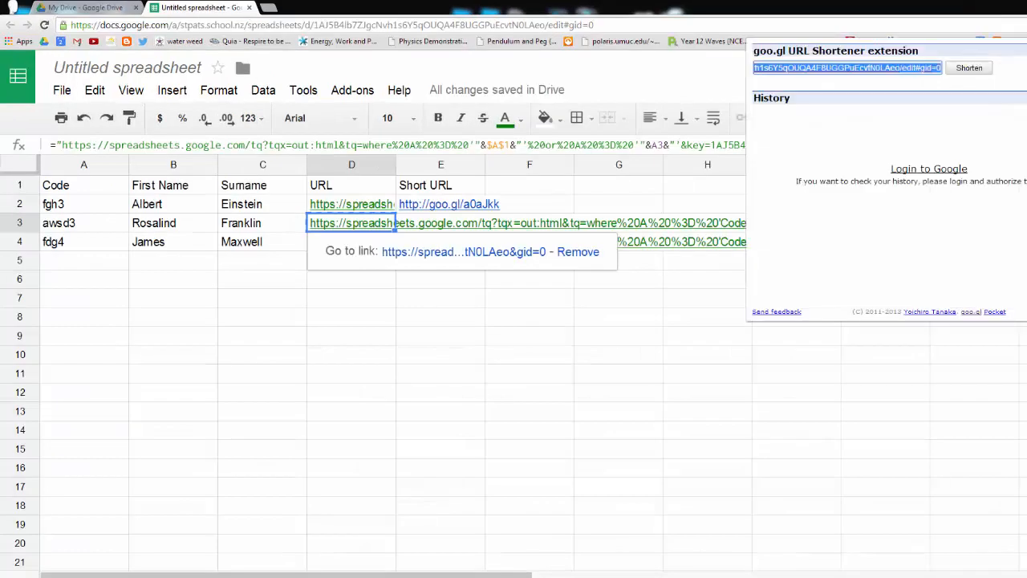
left_click(968, 72)
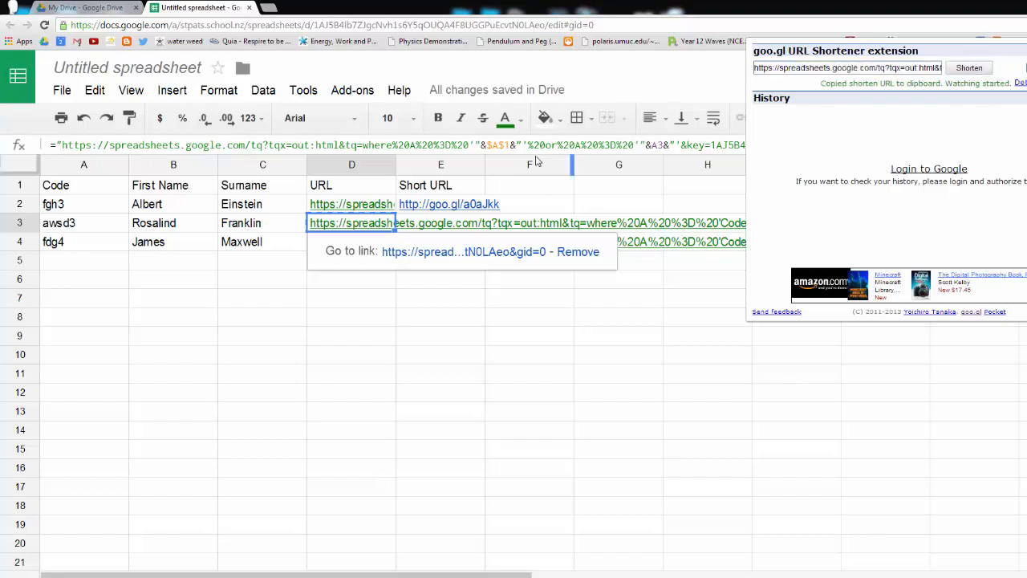
left_click(394, 222)
key("ctrl+c")
left_click(420, 230)
key("ctrl+v")
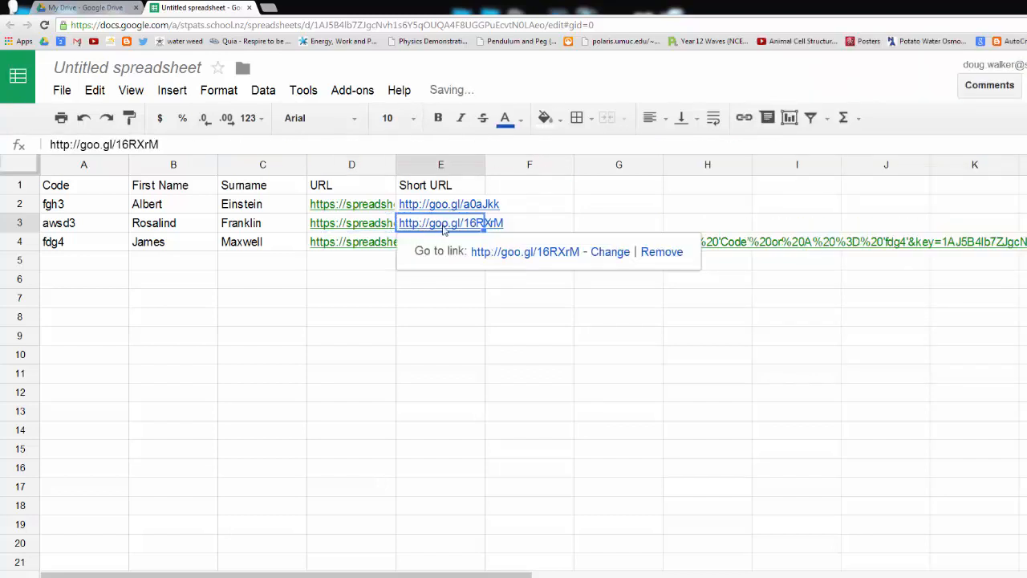
Shorten the URL from D4 with the goo.gl extension and paste the short link into E4.
left_click(351, 242)
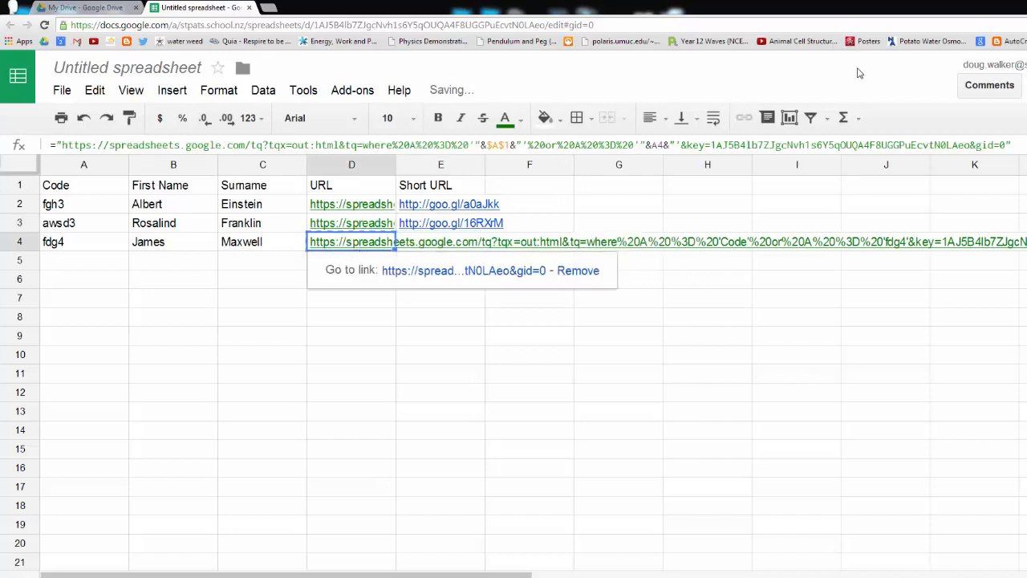
left_click(1013, 24)
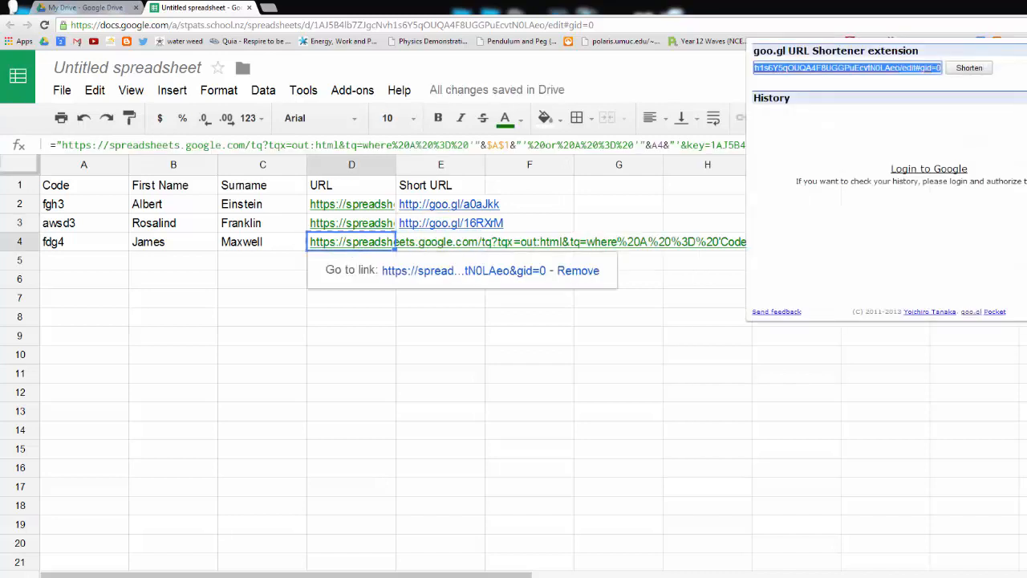
key("ctrl+v")
left_click(984, 69)
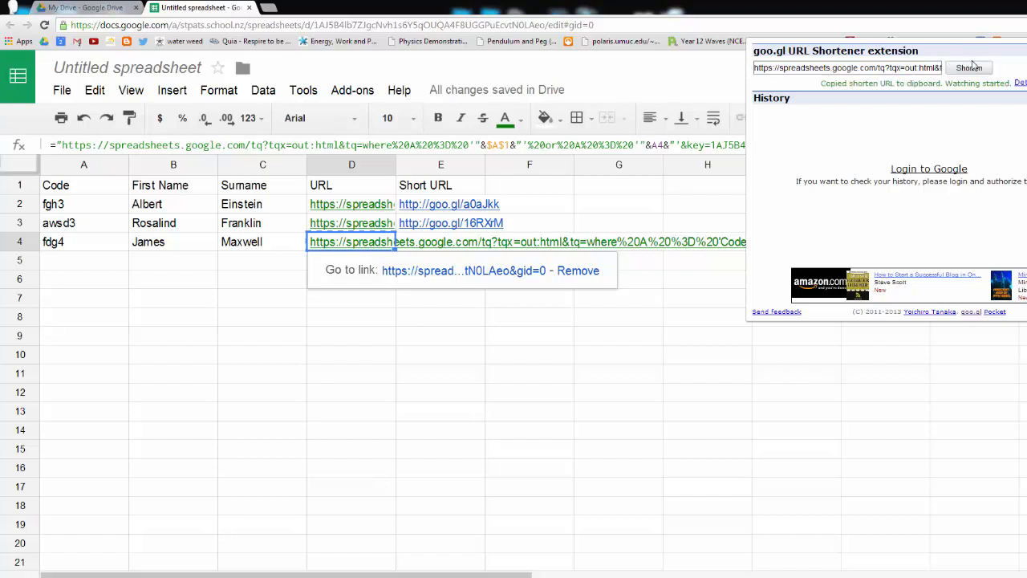
left_click(443, 245)
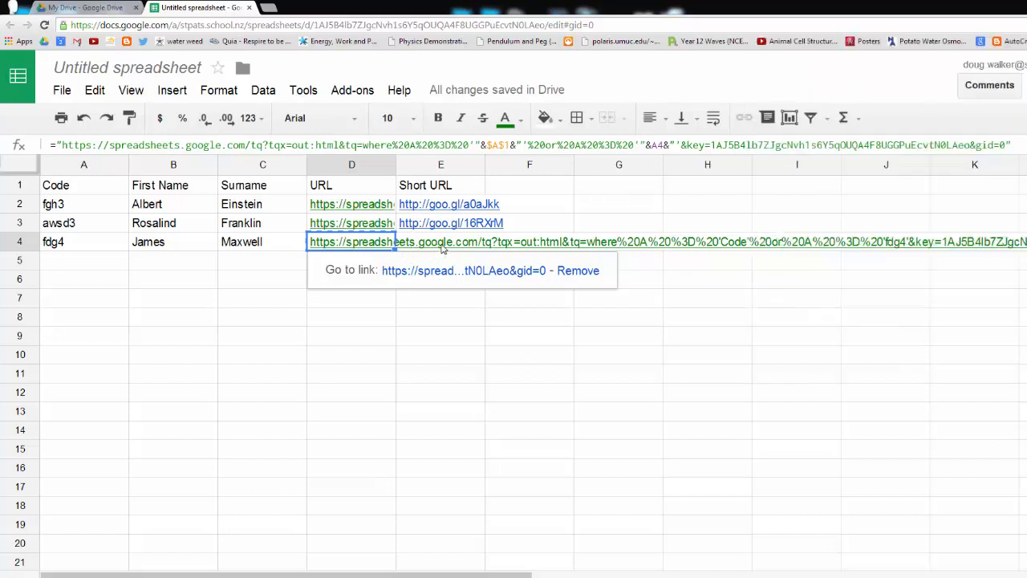
left_click(443, 245)
key("ctrl+v")
left_click(360, 324)
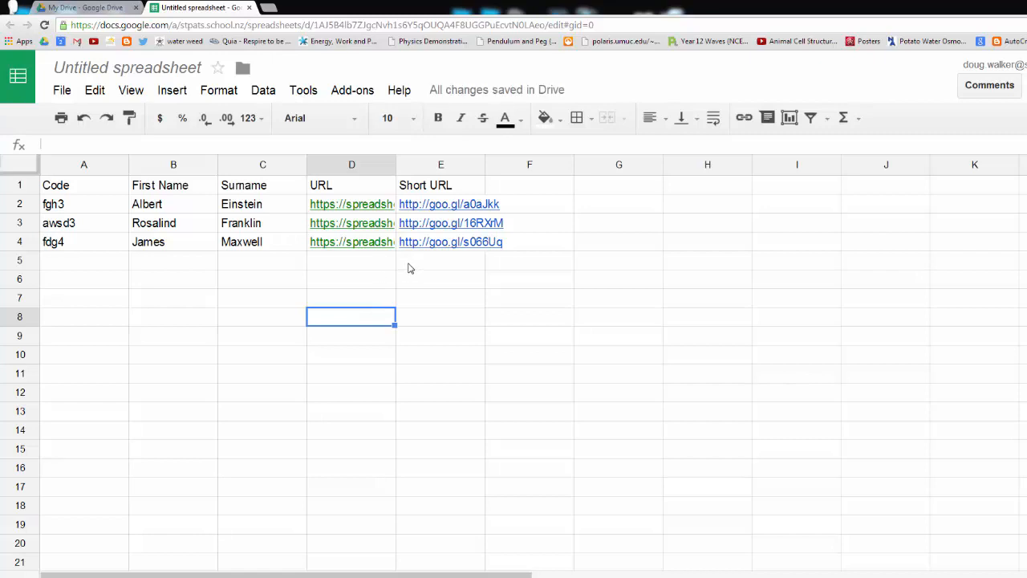
Open the short link in E2 to test it, and close the page it opens.
left_click(422, 205)
left_click(495, 235)
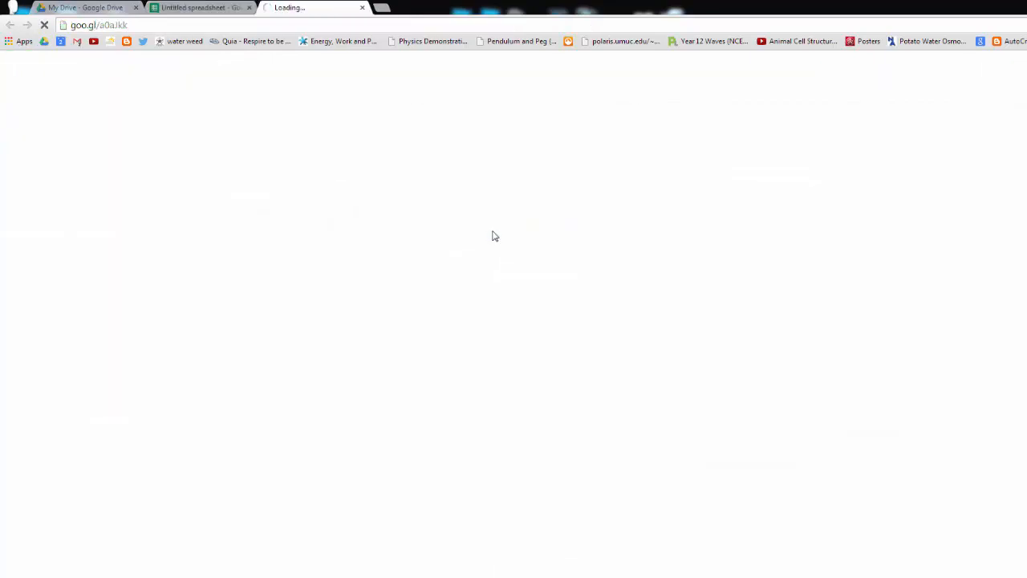
left_click(359, 9)
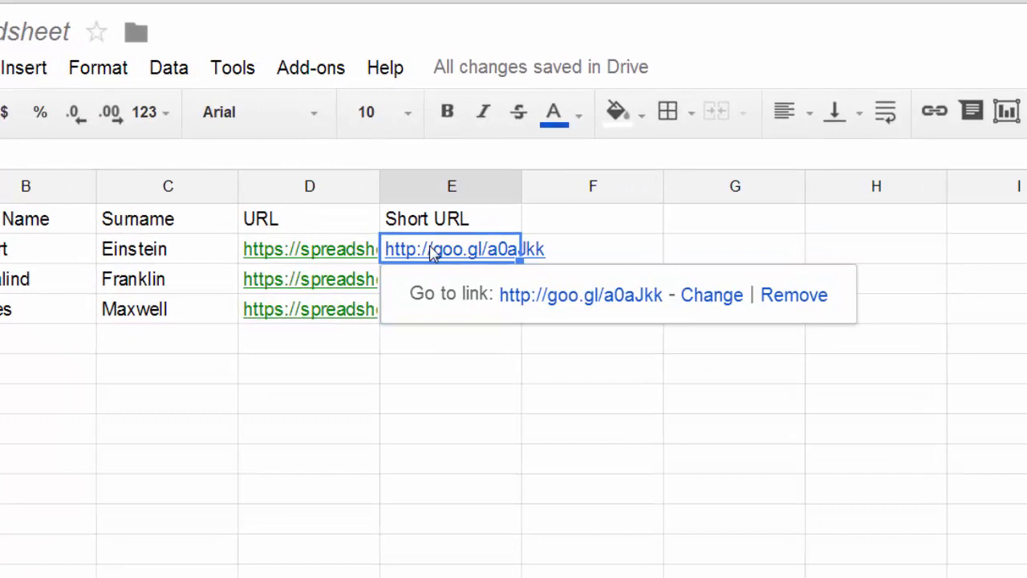
double_click(434, 251)
left_click_drag(436, 250, 388, 251)
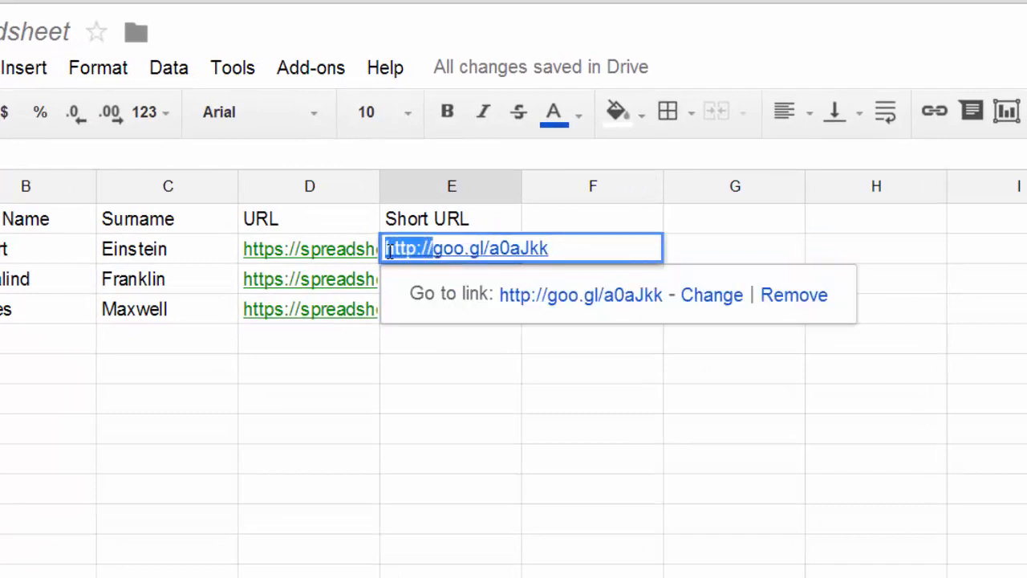
key("BackSpace")
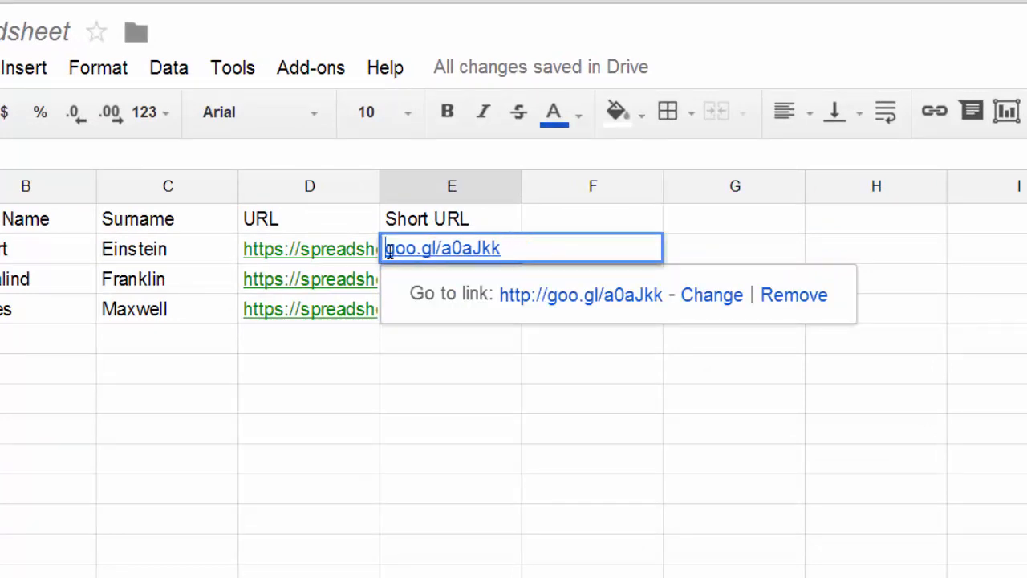
left_click(392, 273)
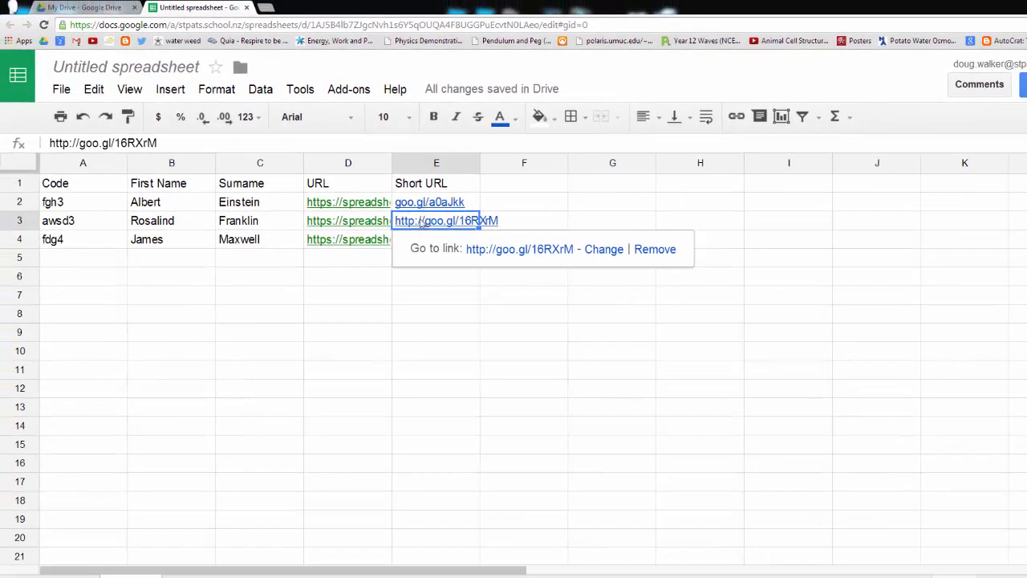
Move the URL heading and its three long links from D1:D4 to D17:D20, out of the data rows.
left_click(424, 203)
left_click(331, 215)
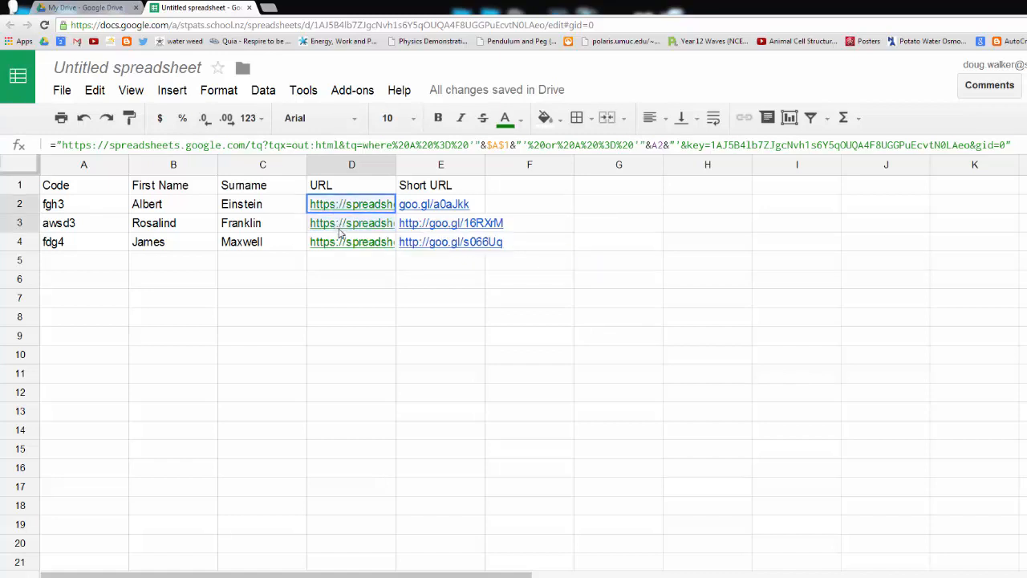
left_click(339, 187)
left_click_drag(339, 187, 342, 243)
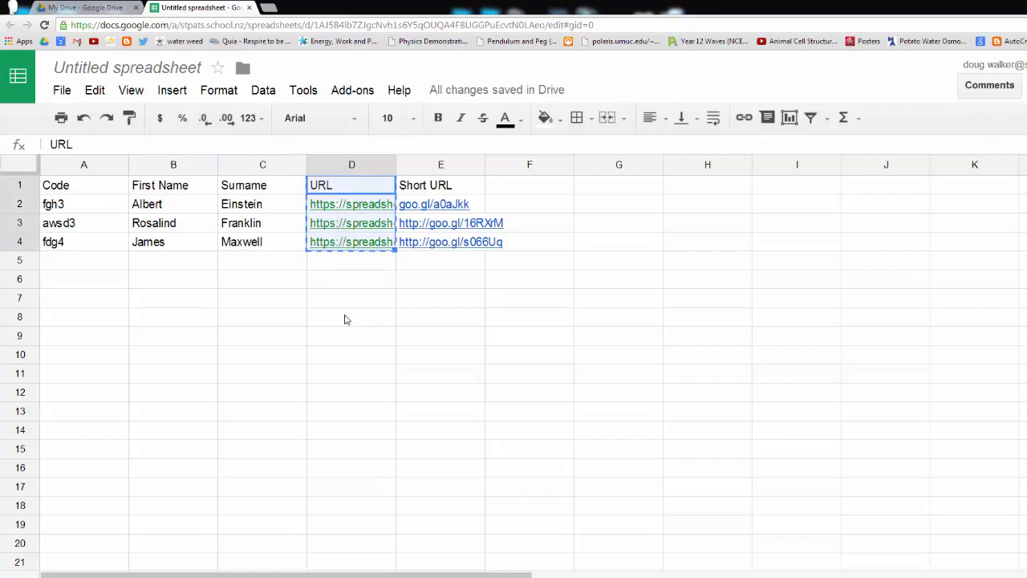
key("ctrl+c")
left_click(339, 488)
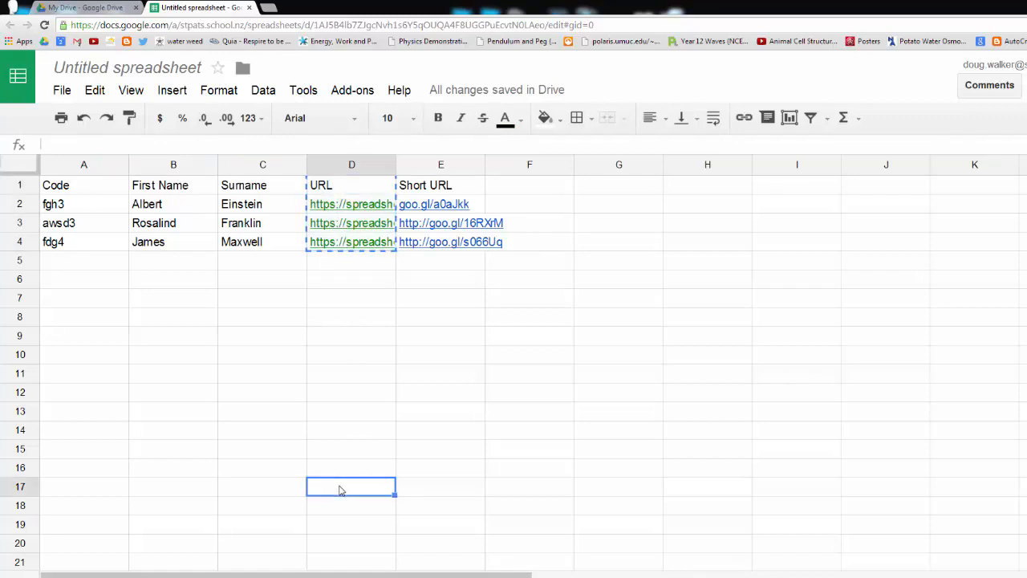
key("ctrl+v")
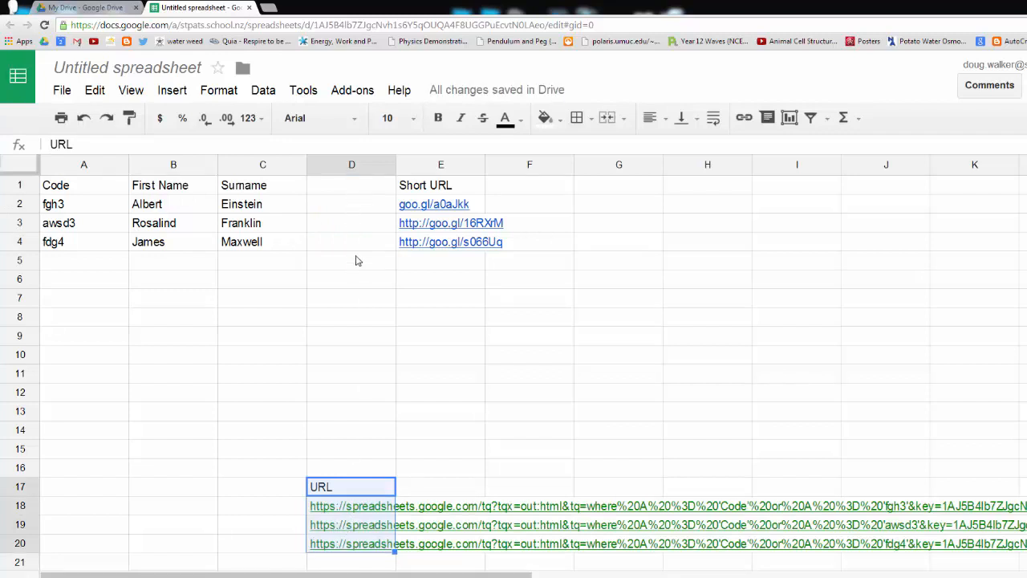
Open the short link in E4 to check the row it returns, and close the result page.
left_click(433, 206)
left_click(366, 212)
left_click(454, 242)
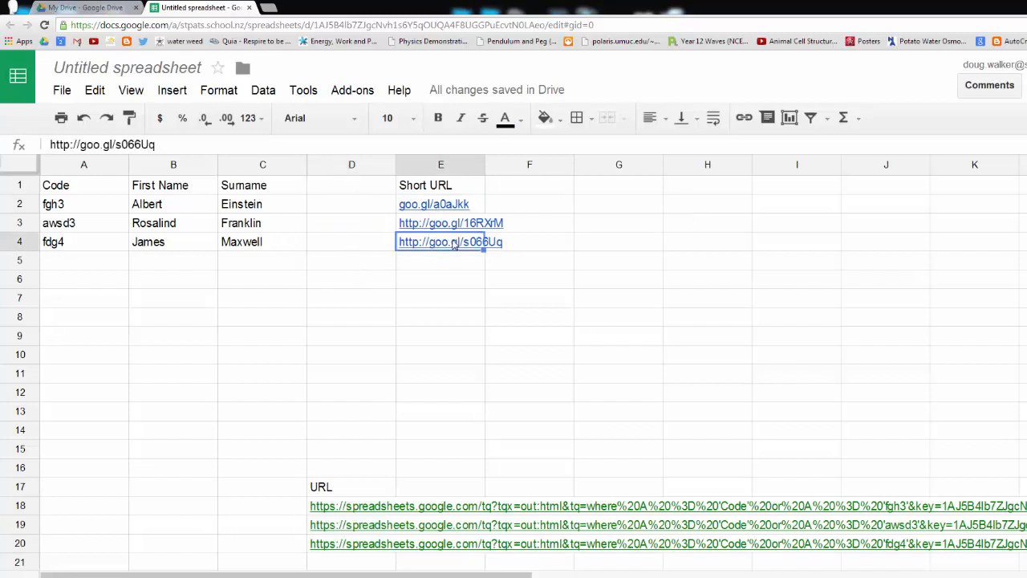
left_click(494, 272)
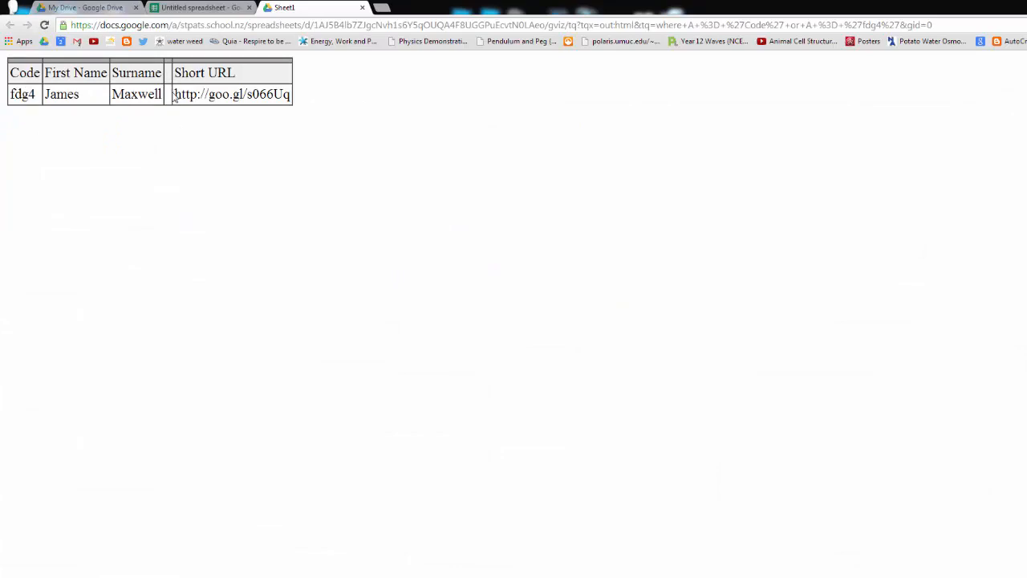
left_click(362, 8)
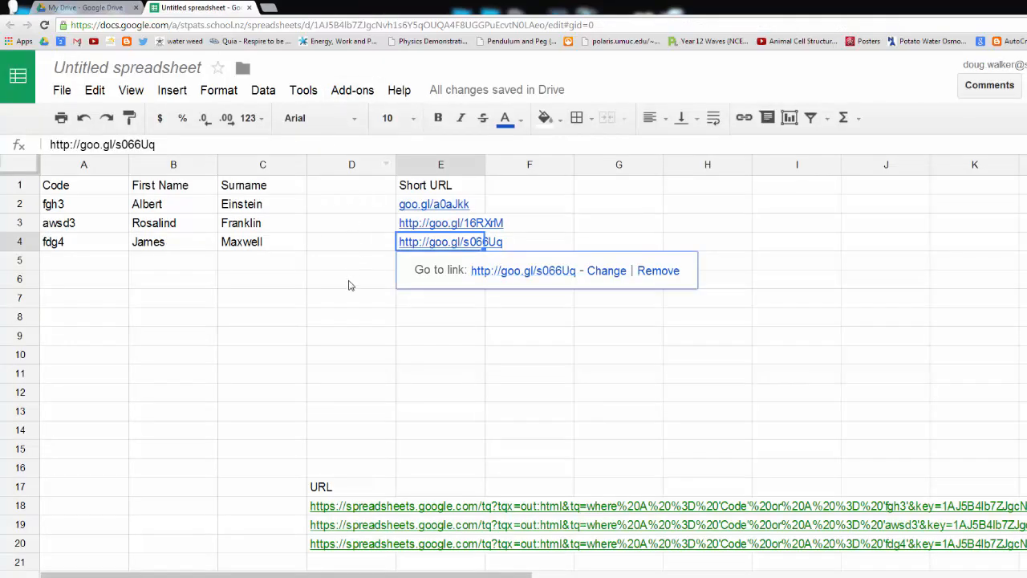
Shorten the spreadsheet's own web address with the goo.gl URL Shortener extension.
left_click(348, 509)
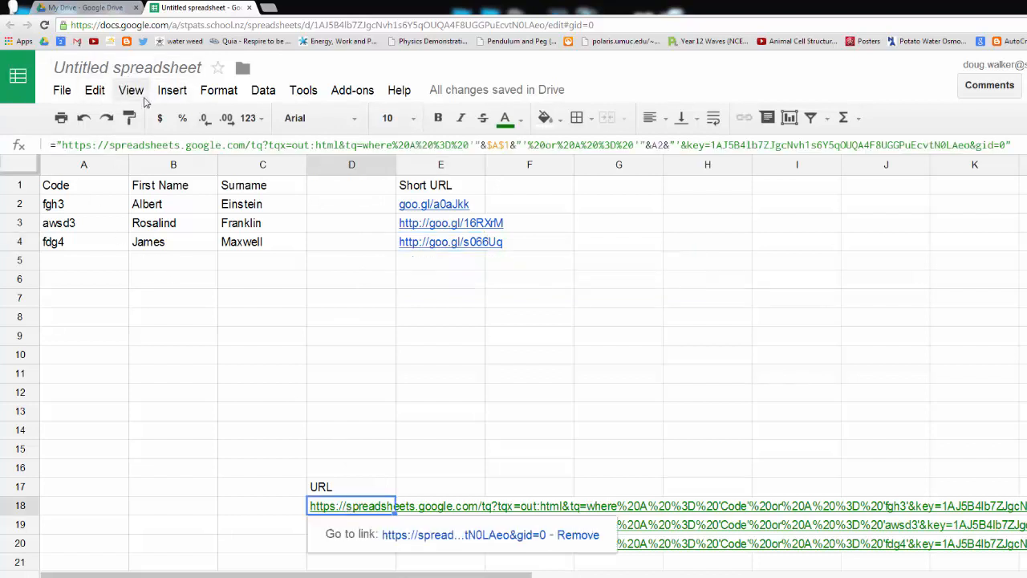
left_click(294, 27)
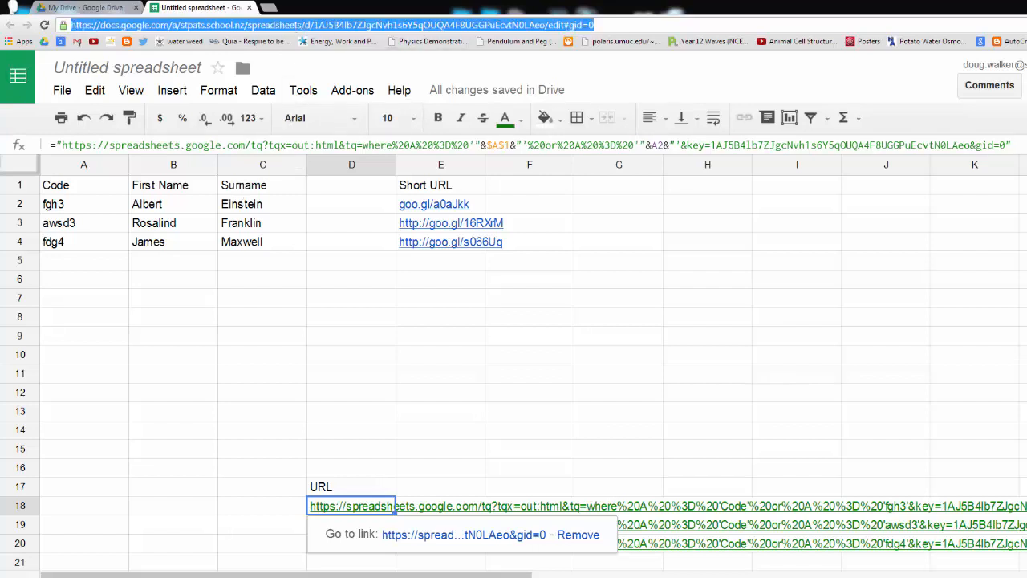
left_click(1025, 25)
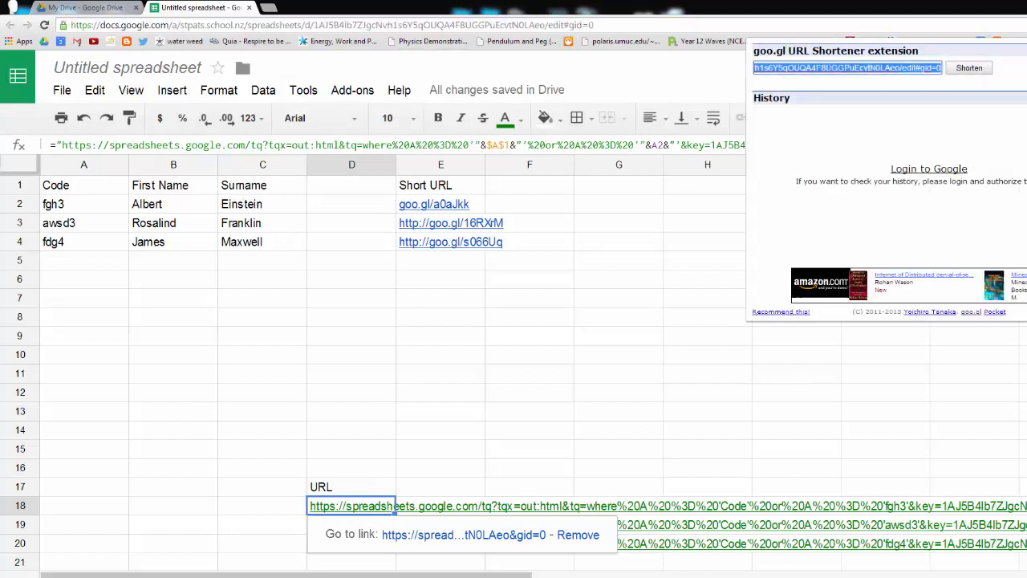
key("ctrl+v")
left_click(984, 69)
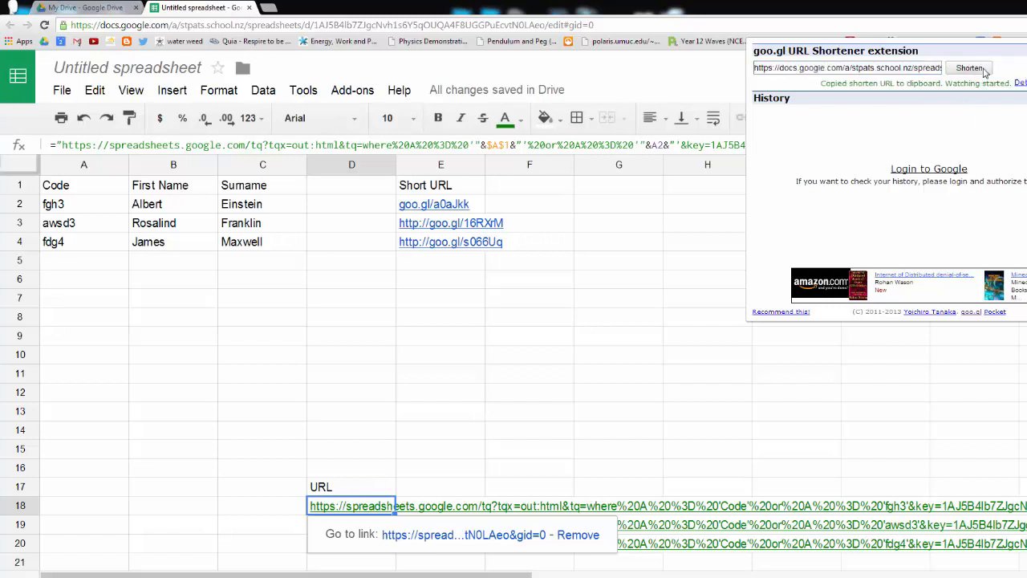
left_click(135, 70)
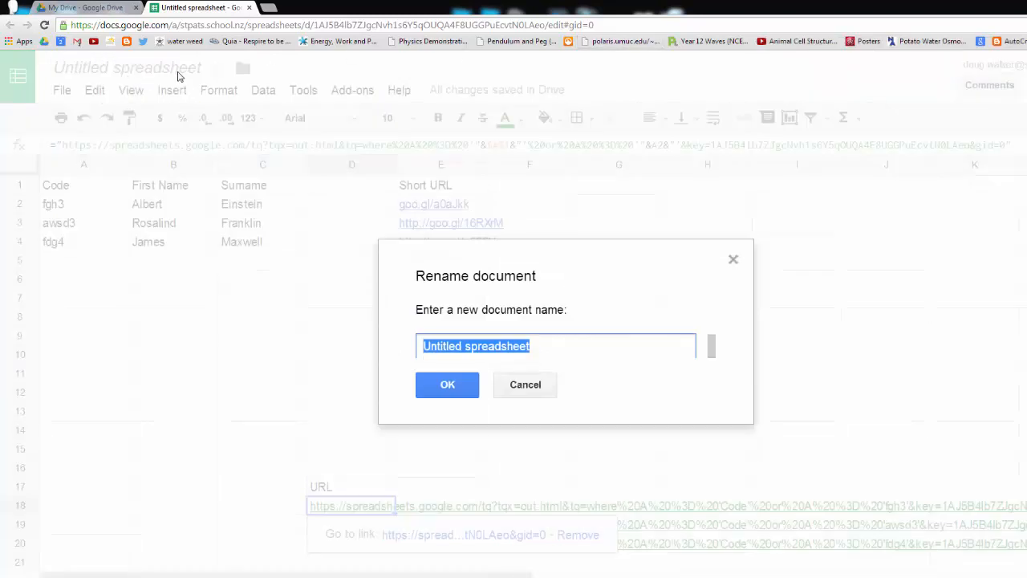
key("ctrl+v")
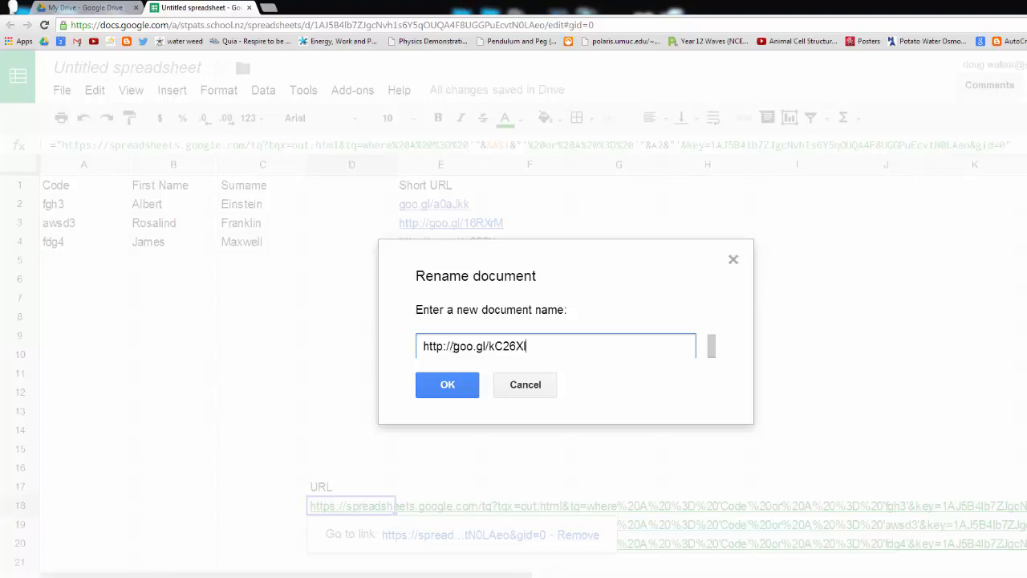
left_click_drag(454, 346, 379, 346)
key("BackSpace")
left_click(464, 393)
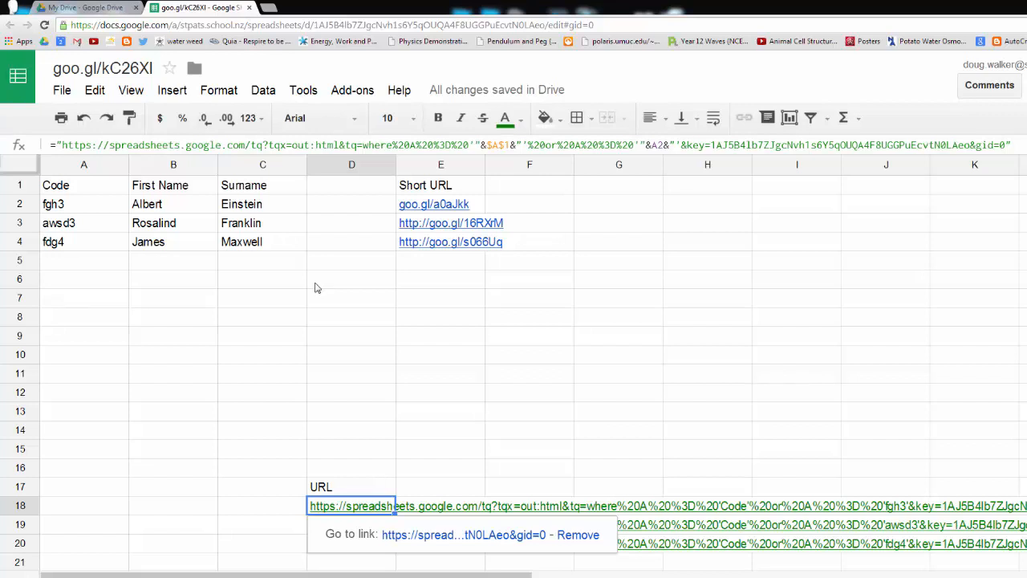
Add a "Homework" column in G1:G4 with the marks 67%, 78% and 39% for the three people.
left_click(609, 186)
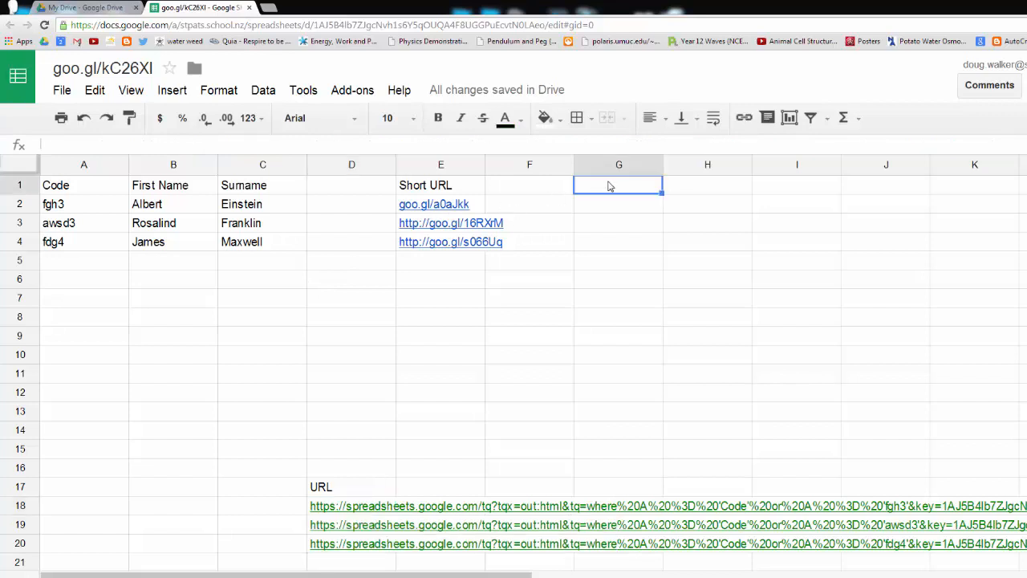
type("Homework")
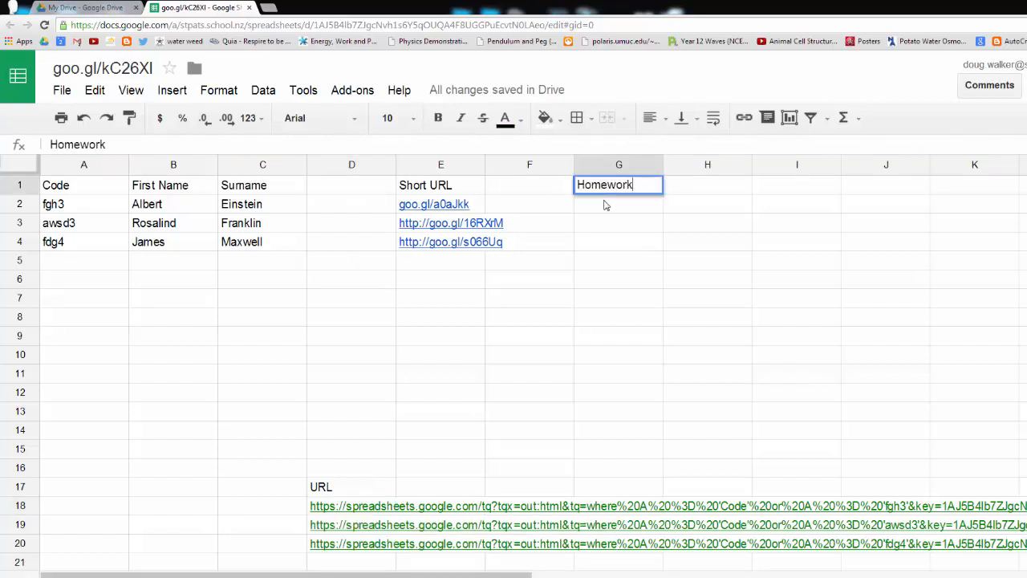
key("Return")
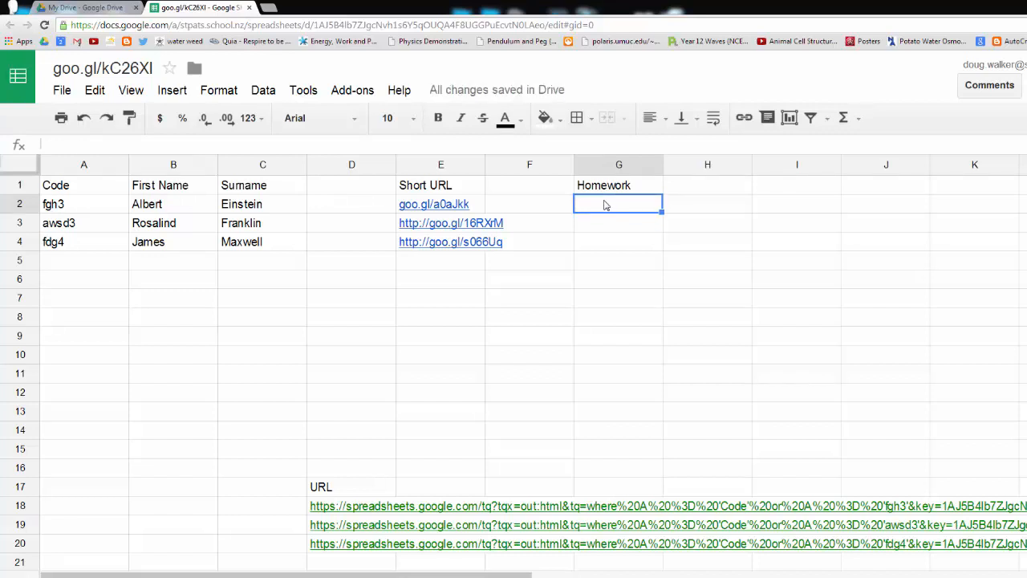
type("67%")
key("Return")
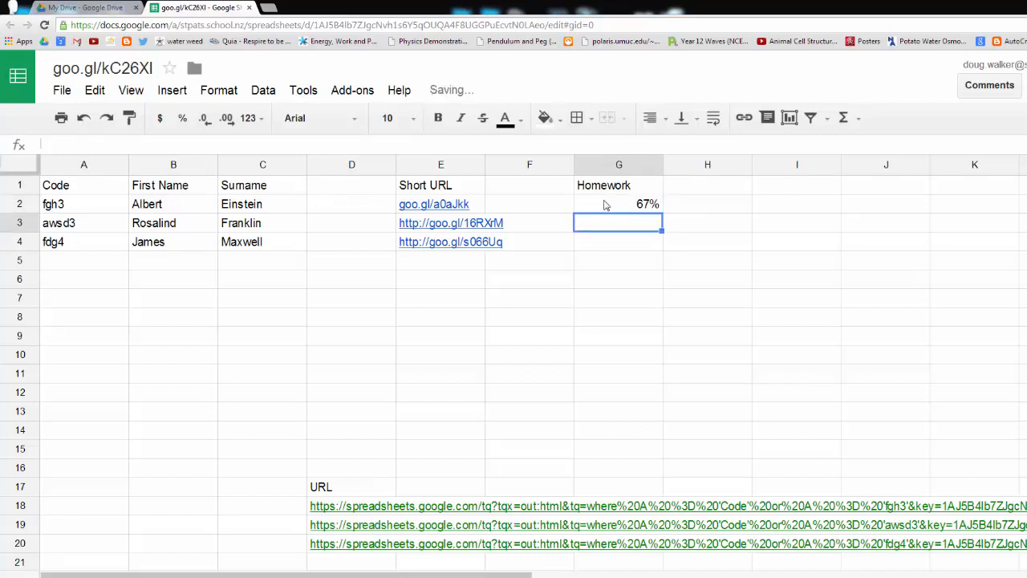
type("78")
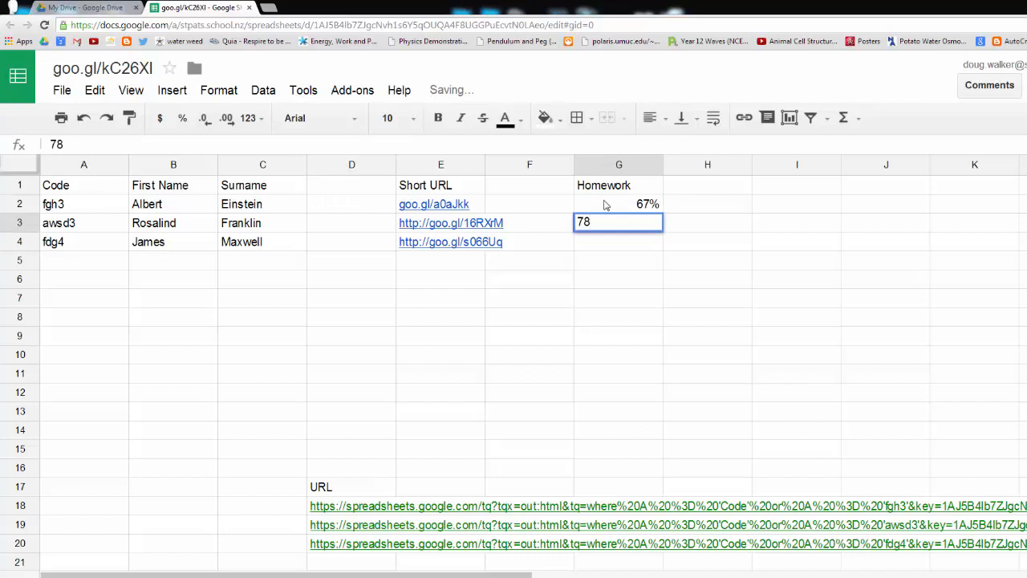
type("%")
key("Return")
type("39%")
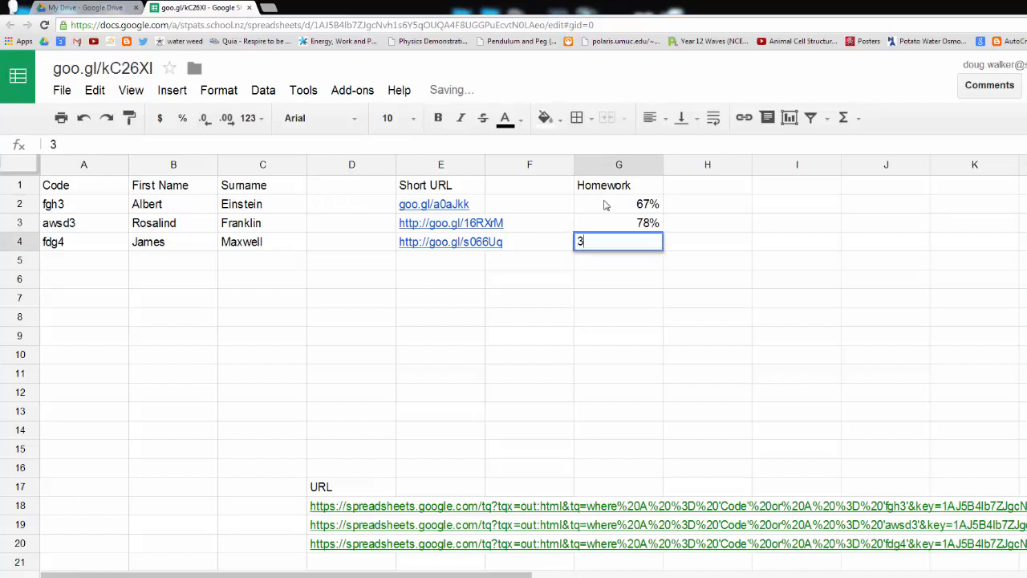
key("Tab")
Add the heading "Feedback" in H1 and enter the comment "Must try harder" in H4.
key("Up")
key("Up")
key("Up")
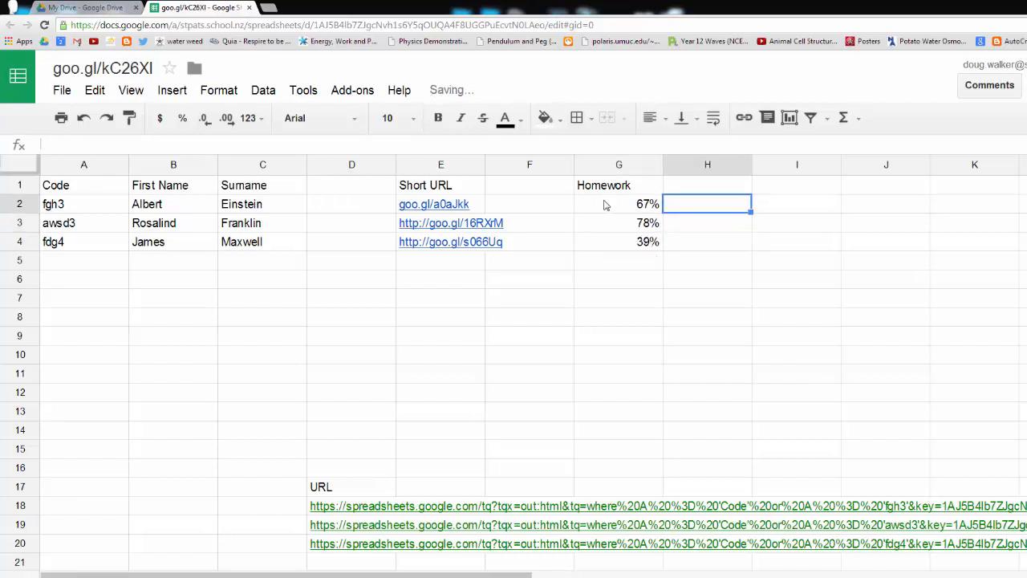
type("Feedback")
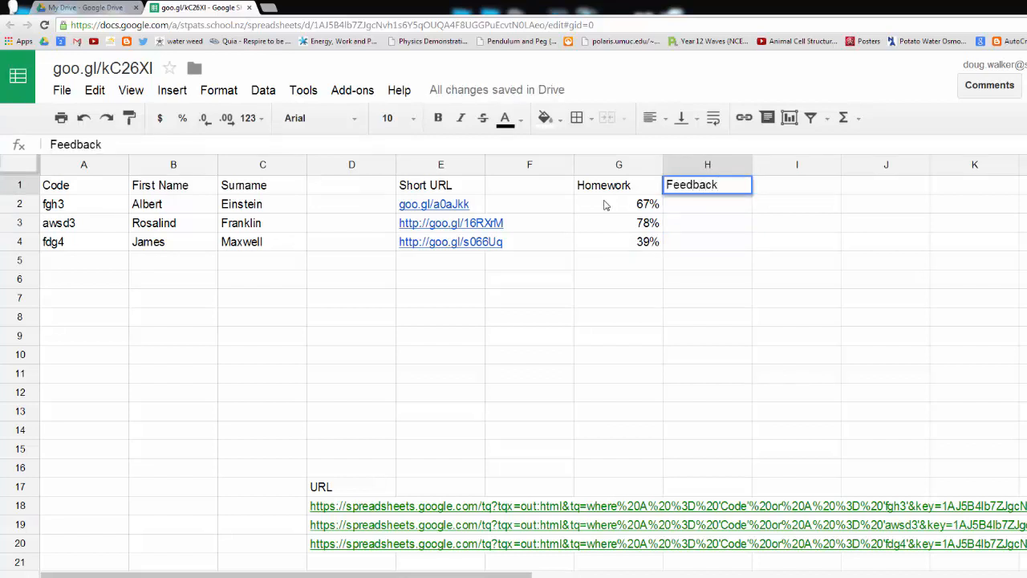
key("Return")
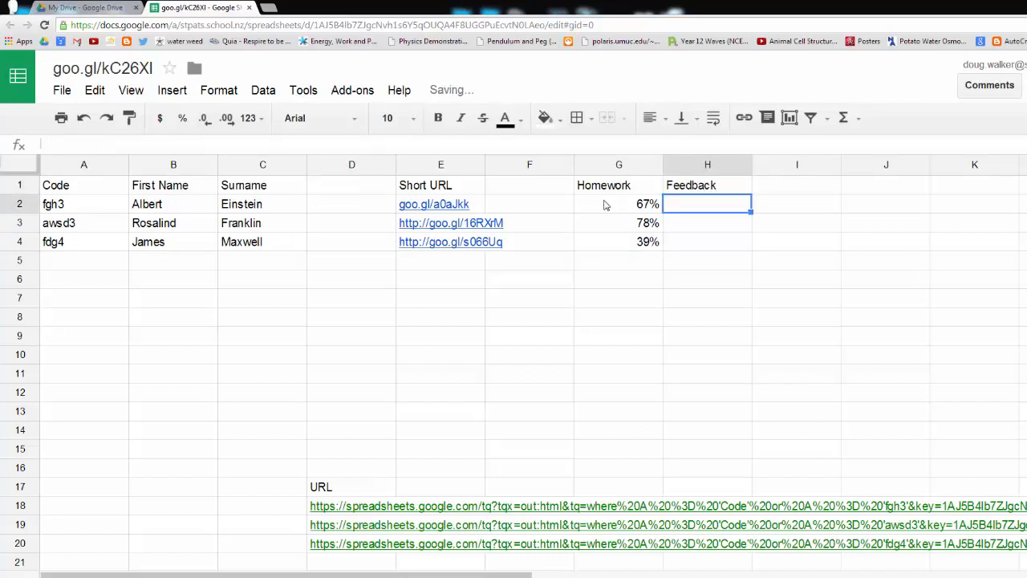
key("Down")
key("Down")
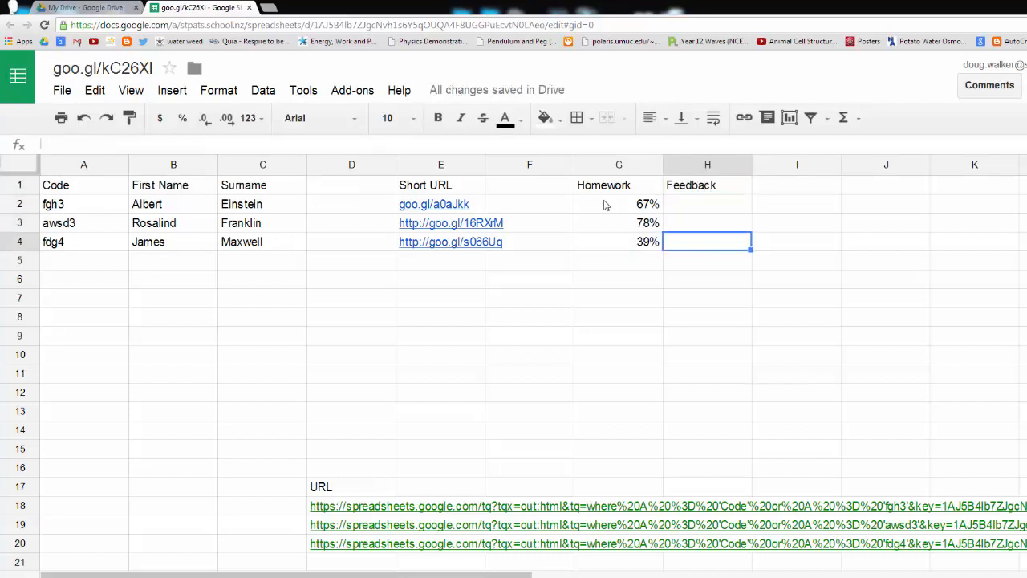
type("Must try har")
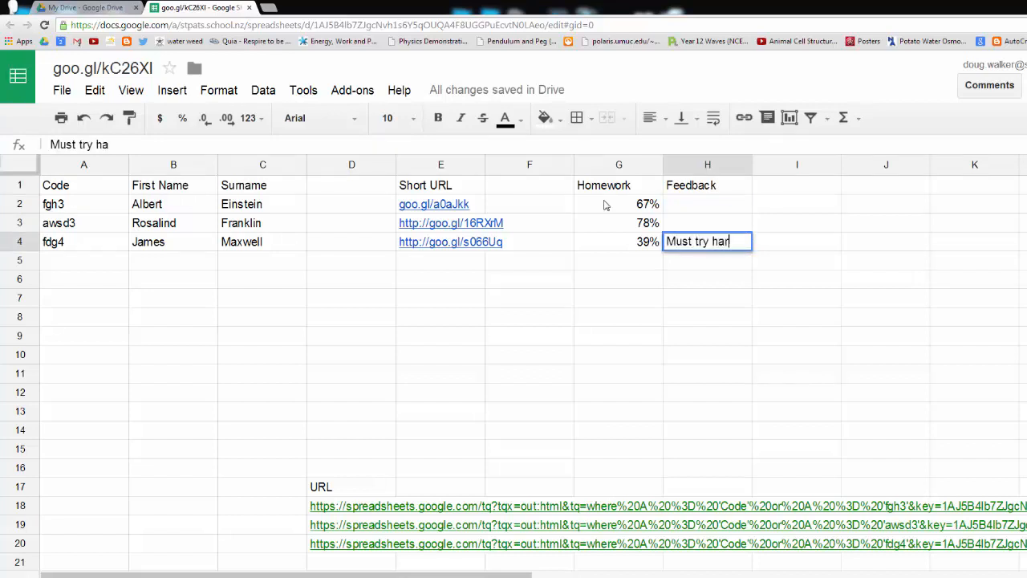
type("der")
Enter the feedback comment "Well done!" in H3.
key("Up")
key("Up")
key("Up")
key("Down")
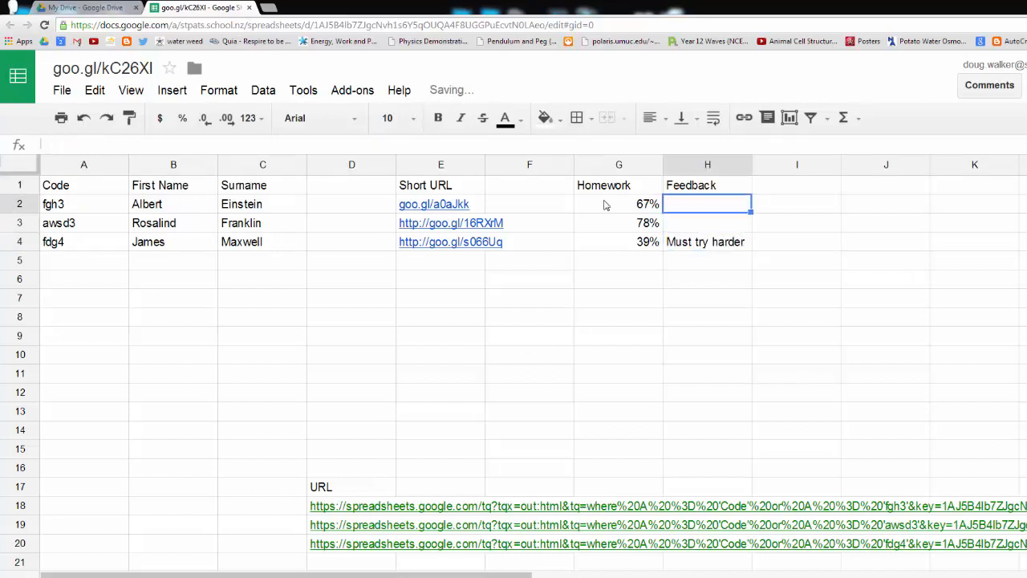
key("Down")
type("Well don")
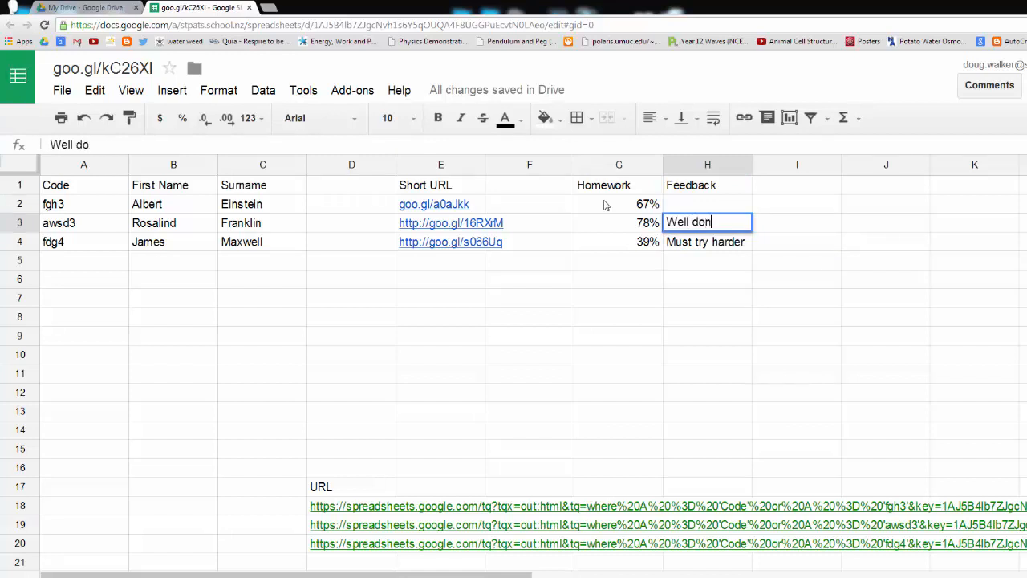
type("e!")
left_click(426, 324)
Open the short link in E3 to check the homework and feedback it returns, and close the result page.
left_click(441, 231)
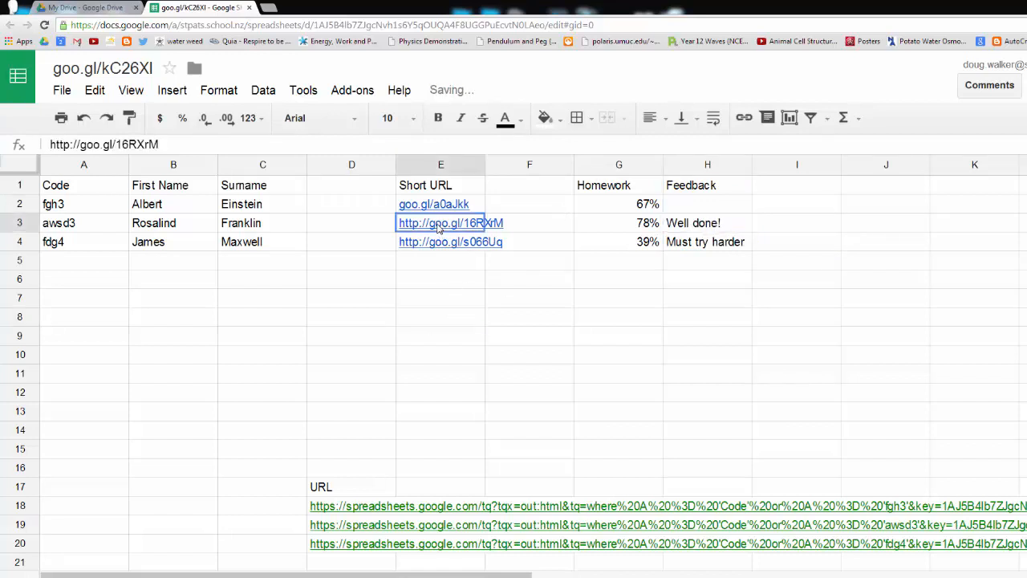
left_click(486, 251)
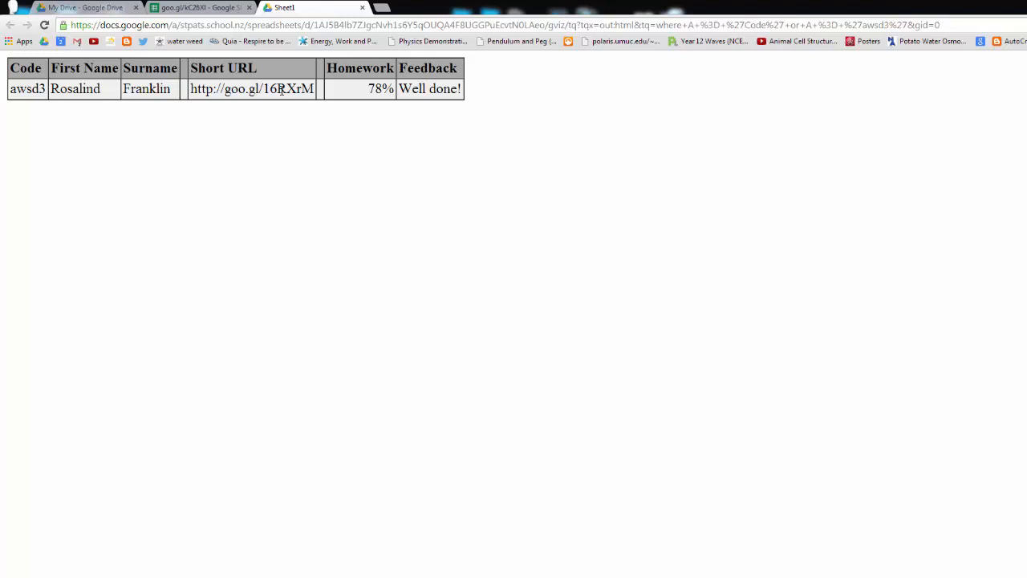
left_click(362, 7)
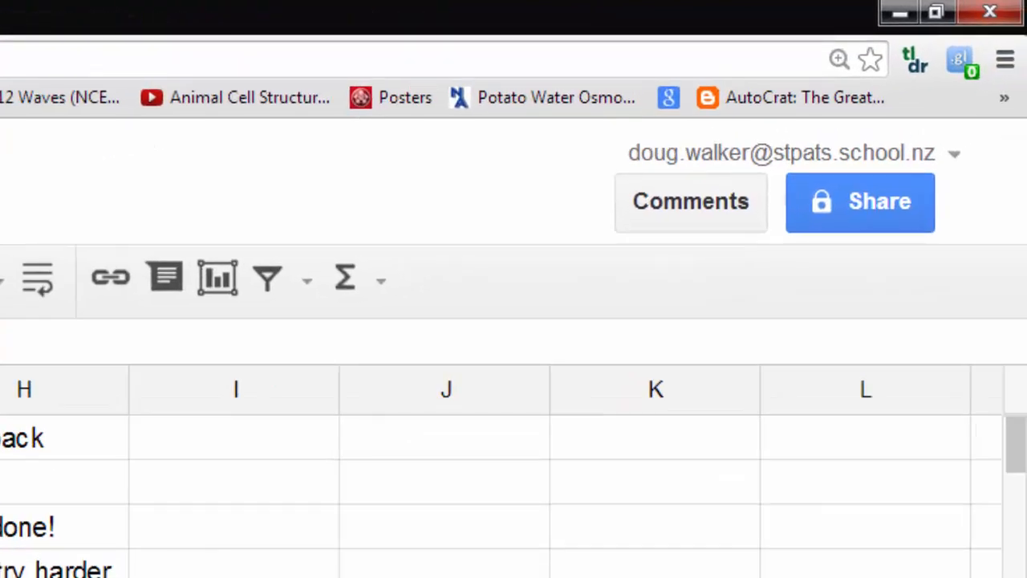